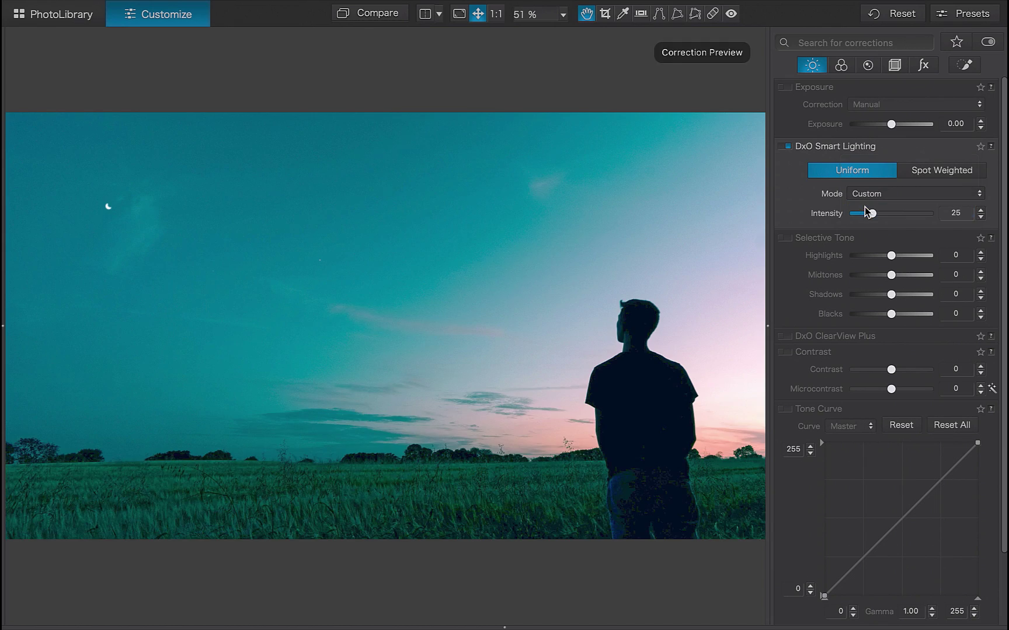
Try a custom Smart Lighting intensity of 25, then the Strong strength, on the field silhouette photo.
{"action": "left_click_drag", "start_coordinate": [866, 211], "coordinate": [919, 227]}
{"action": "left_click", "coordinate": [869, 194]}
{"action": "left_click", "coordinate": [868, 181]}
{"action": "left_click", "coordinate": [789, 148]}
Toggle Smart Lighting on and off to compare, then reset the photo to default corrections.
{"action": "left_click", "coordinate": [789, 148]}
{"action": "left_click", "coordinate": [789, 149]}
{"action": "left_click", "coordinate": [789, 148]}
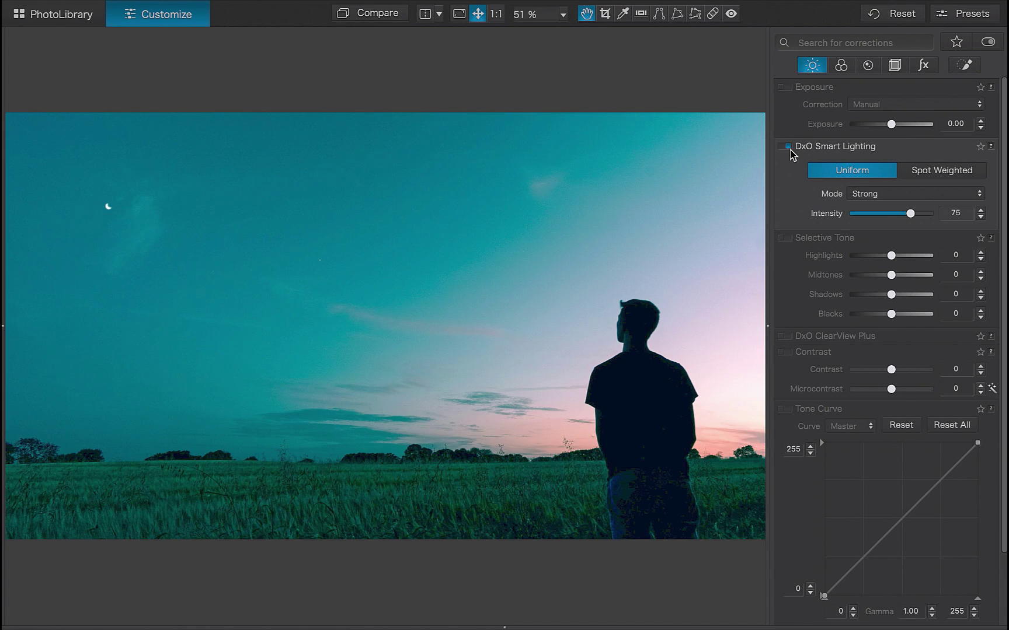
{"action": "left_click", "coordinate": [789, 148]}
{"action": "left_click", "coordinate": [789, 148]}
{"action": "left_click", "coordinate": [789, 148]}
{"action": "left_click", "coordinate": [789, 148]}
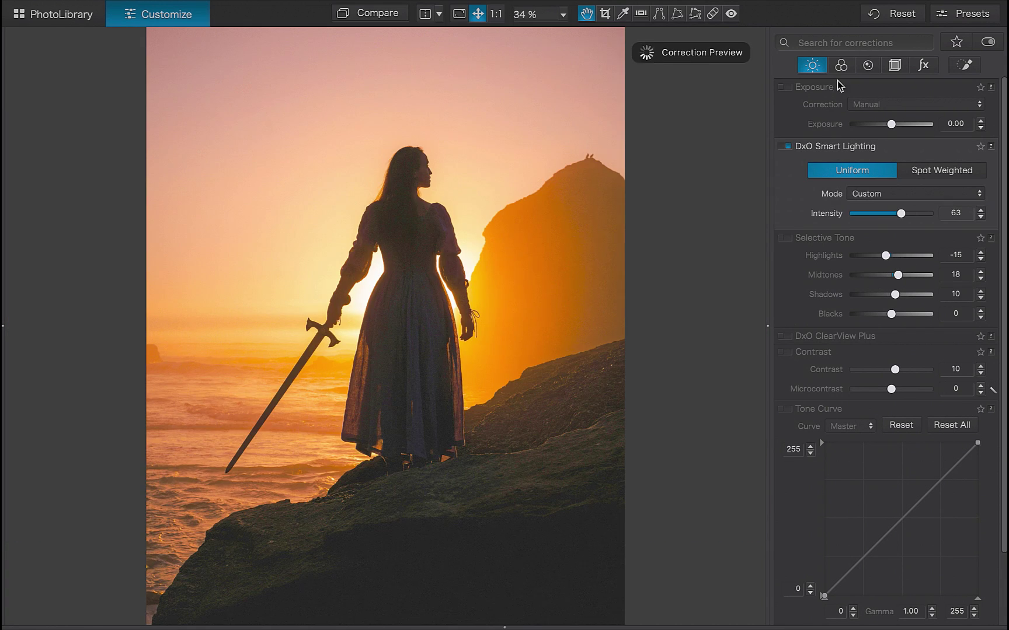
{"action": "left_click", "coordinate": [893, 16]}
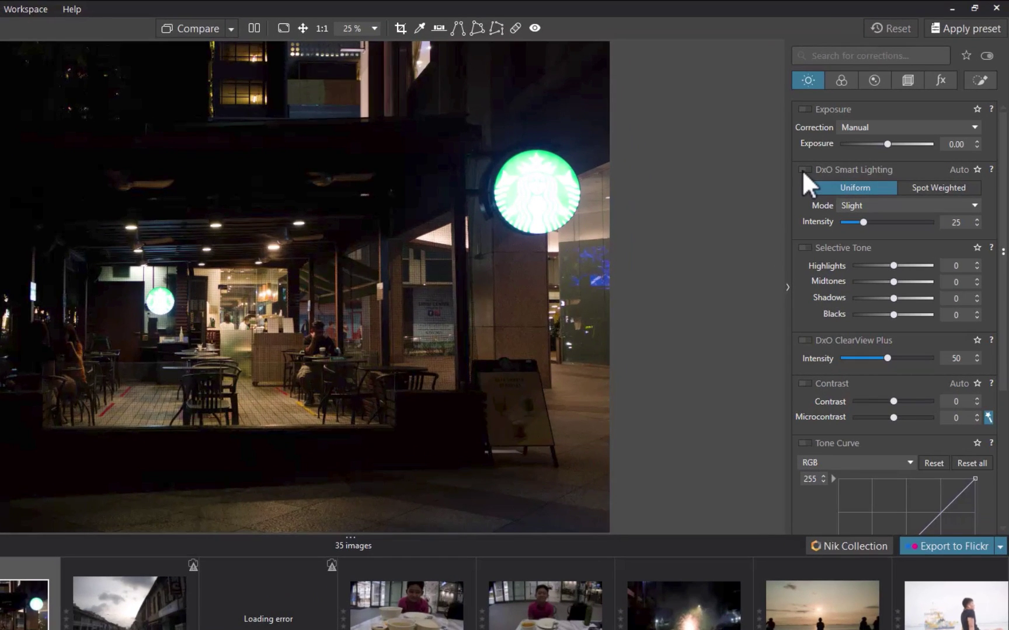
Enable Smart Lighting on the café photo, try Medium and Strong, then set a custom intensity of 31.
{"action": "left_click", "coordinate": [851, 173]}
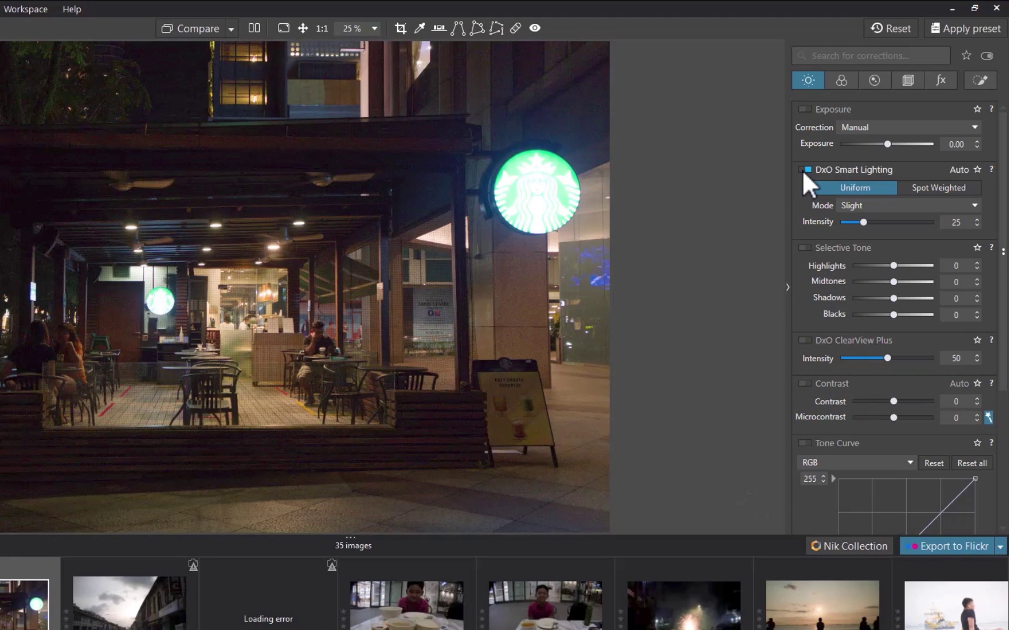
{"action": "left_click", "coordinate": [881, 206]}
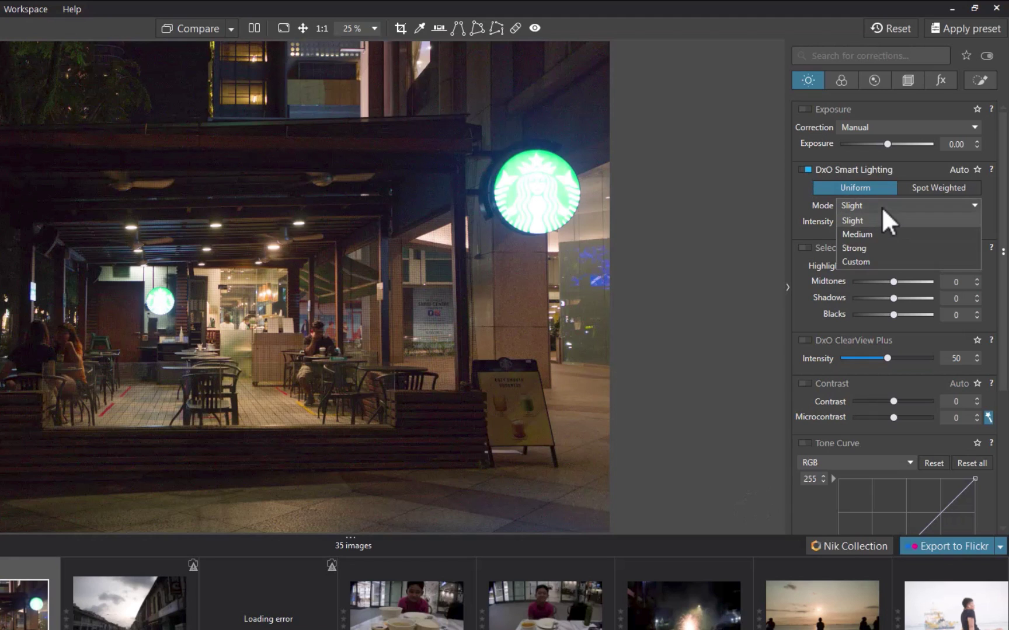
{"action": "left_click", "coordinate": [874, 235]}
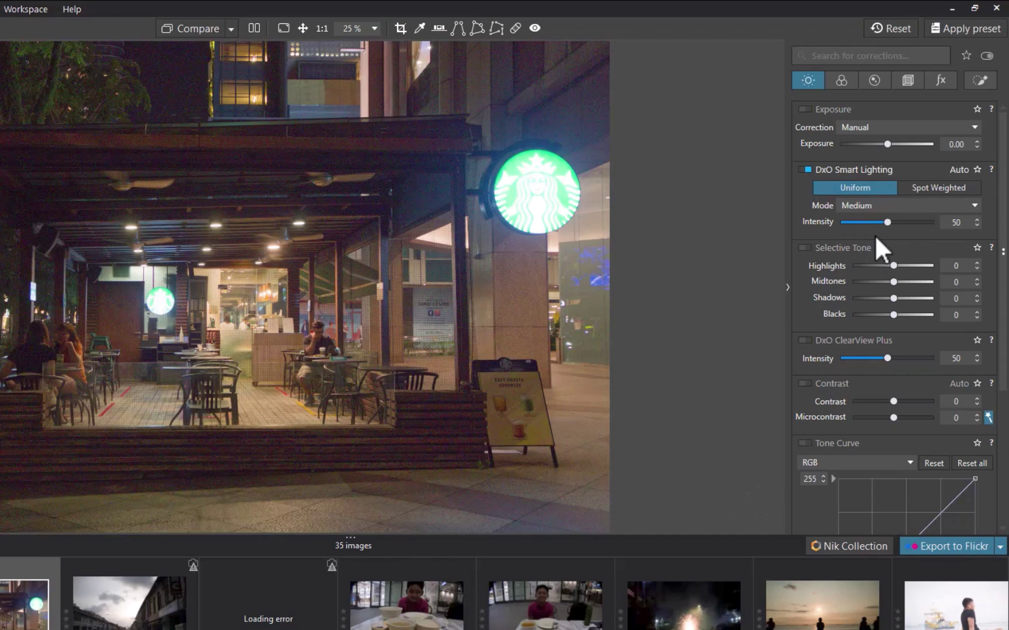
{"action": "left_click", "coordinate": [880, 208]}
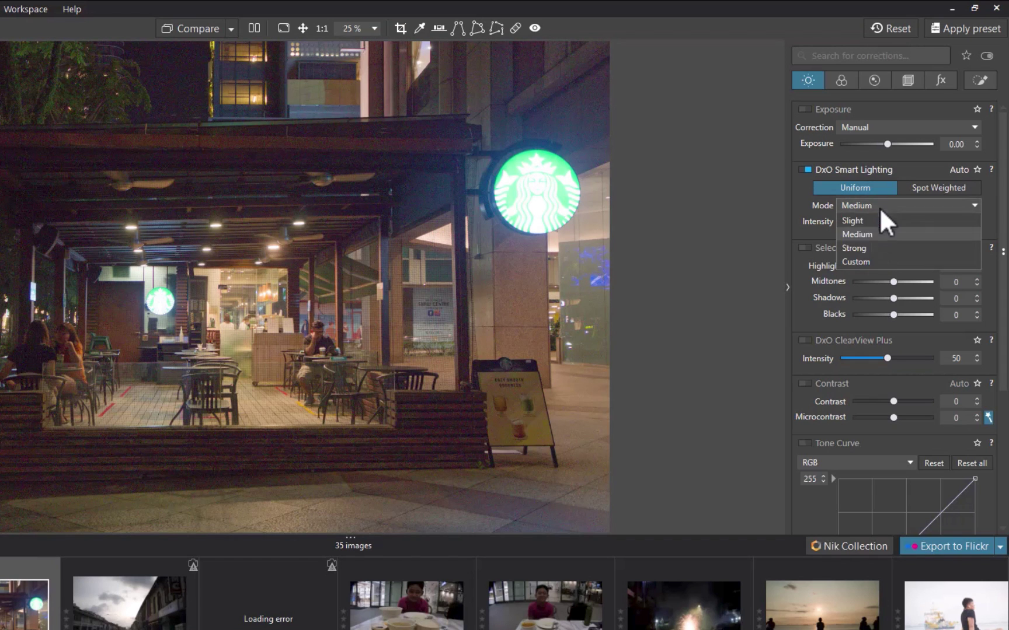
{"action": "left_click", "coordinate": [882, 248]}
{"action": "left_click", "coordinate": [912, 223]}
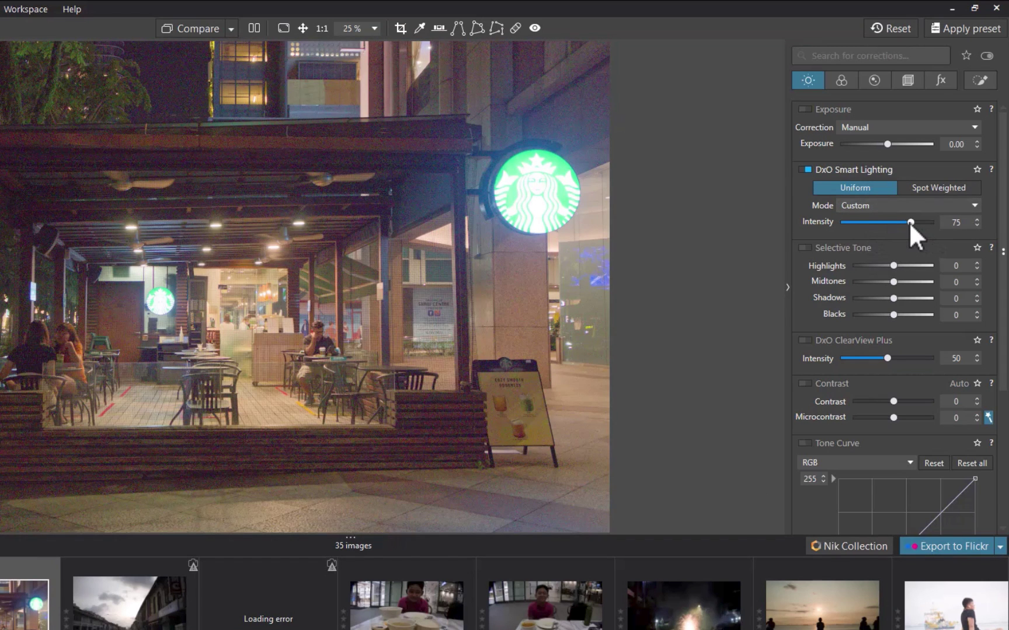
{"action": "mouse_move", "coordinate": [909, 218]}
{"action": "left_mouse_down"}
{"action": "mouse_move", "coordinate": [869, 221]}
{"action": "mouse_move", "coordinate": [898, 225]}
{"action": "left_mouse_up"}
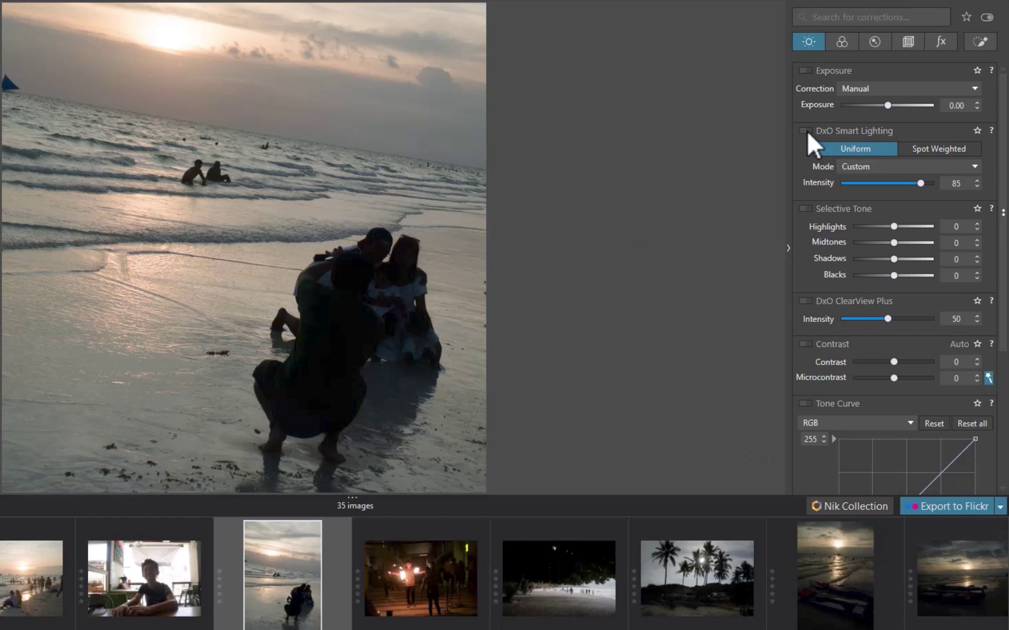
Compare Smart Lighting on and off, leave it off, and raise Selective Tone Shadows to 51.
{"action": "left_click", "coordinate": [806, 129]}
{"action": "left_click", "coordinate": [806, 129]}
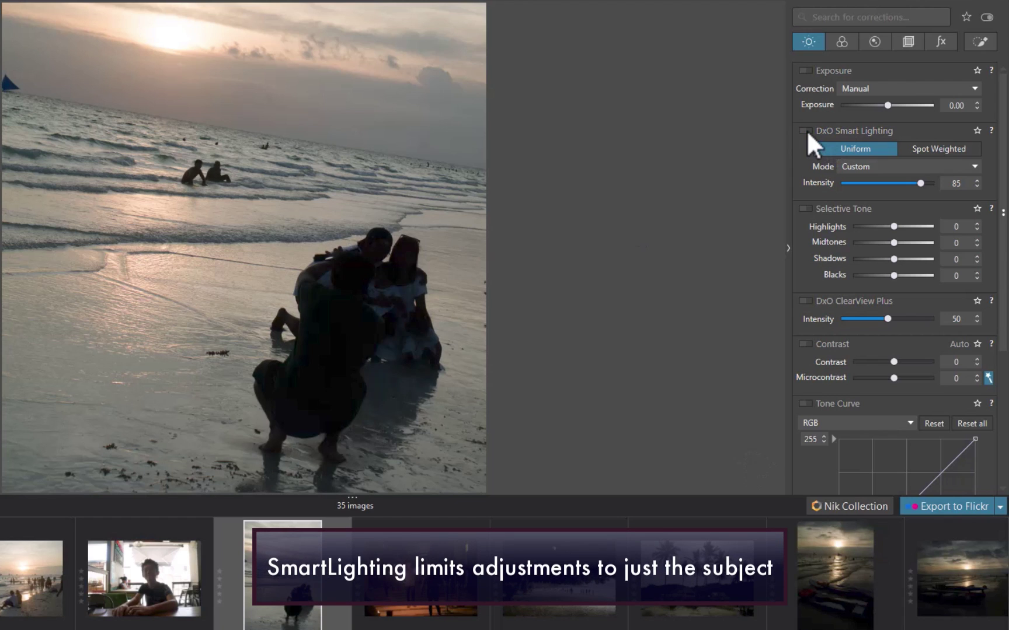
{"action": "left_click", "coordinate": [806, 129]}
{"action": "left_click", "coordinate": [806, 129]}
{"action": "left_click", "coordinate": [806, 129]}
{"action": "left_click", "coordinate": [806, 129]}
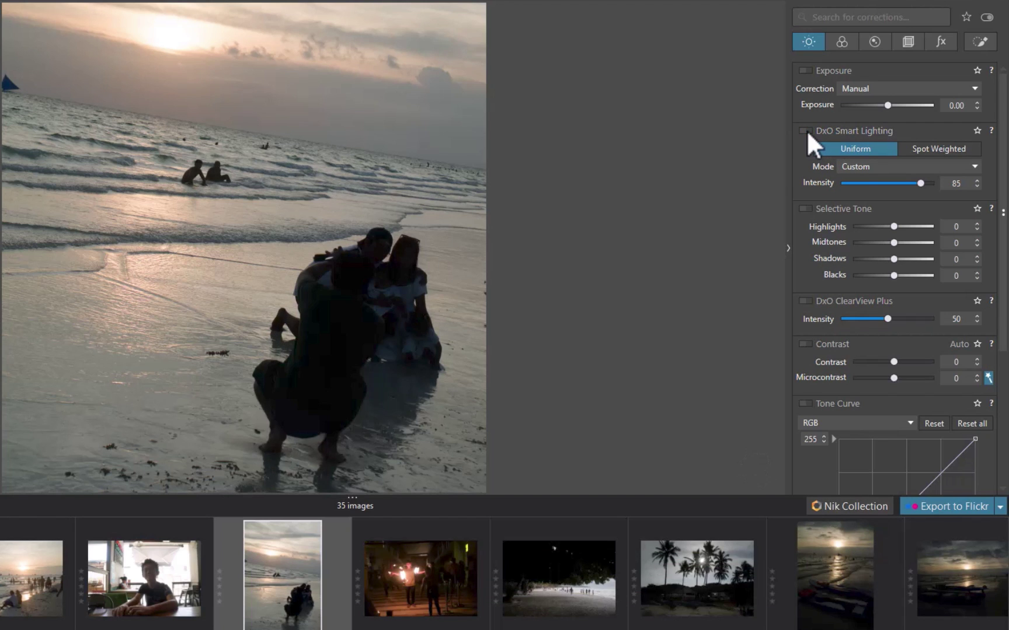
{"action": "left_click", "coordinate": [806, 129]}
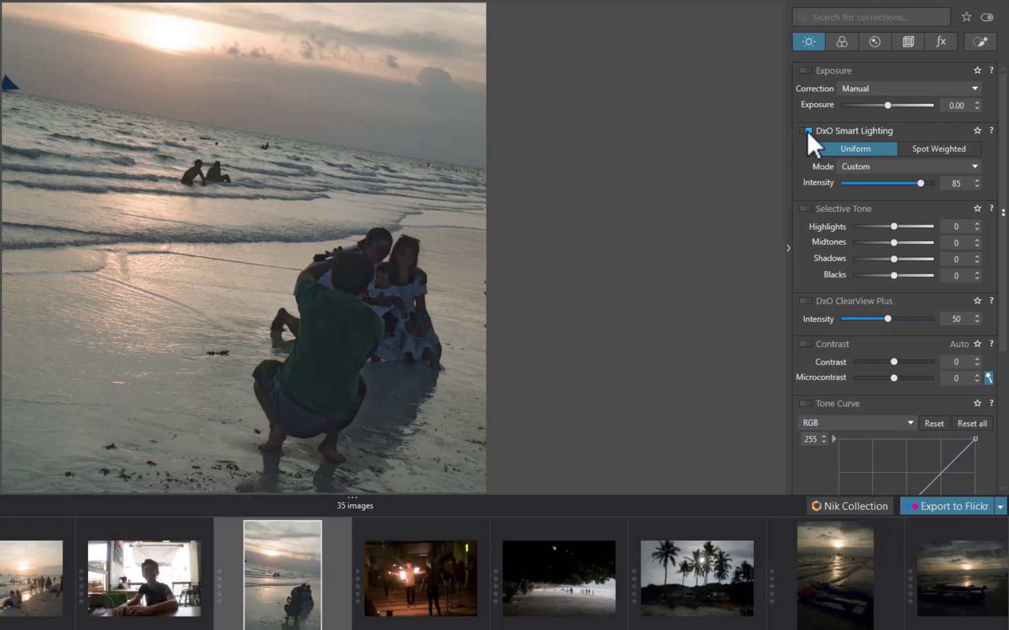
{"action": "left_click", "coordinate": [806, 129]}
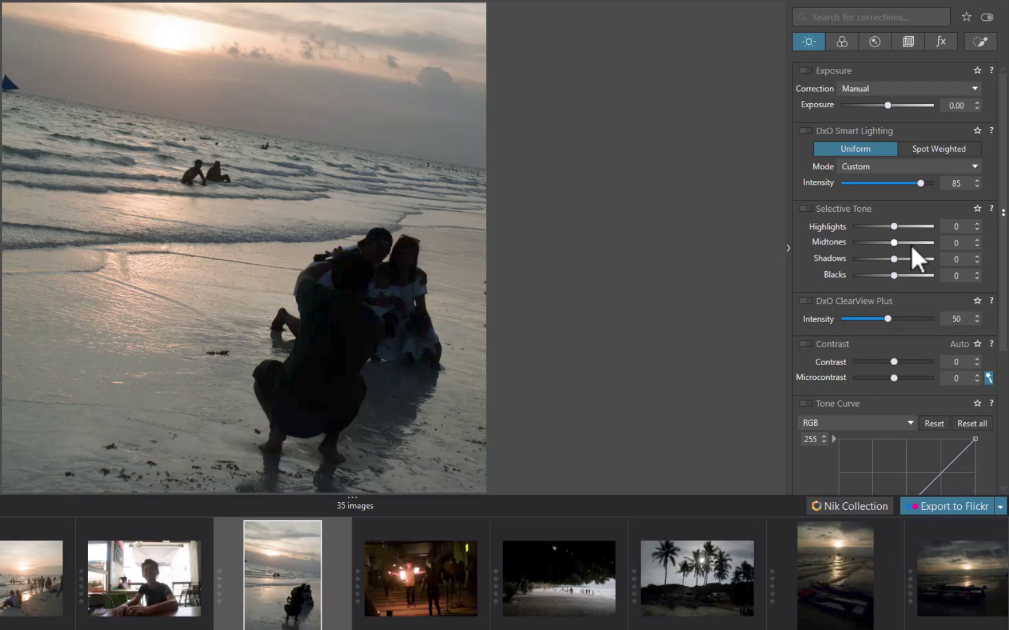
{"action": "mouse_move", "coordinate": [893, 260]}
{"action": "left_mouse_down"}
{"action": "mouse_move", "coordinate": [915, 260]}
{"action": "mouse_move", "coordinate": [884, 259]}
{"action": "mouse_move", "coordinate": [919, 263]}
{"action": "mouse_move", "coordinate": [901, 265]}
{"action": "left_mouse_up"}
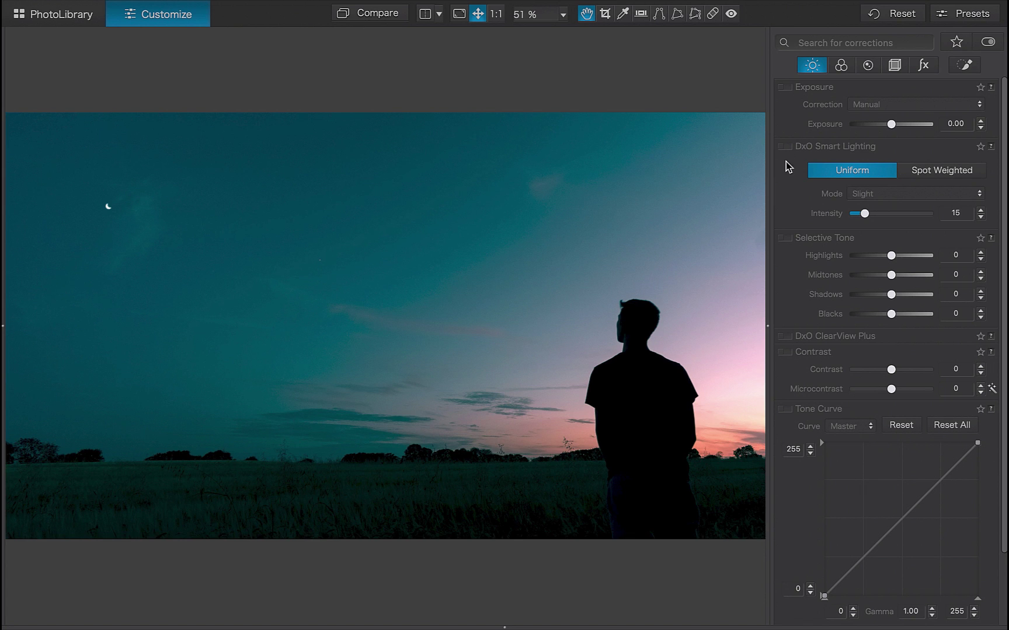
Enable Smart Lighting on the field silhouette and the sword photo, setting the sword photo to Strong.
{"action": "left_click", "coordinate": [787, 147]}
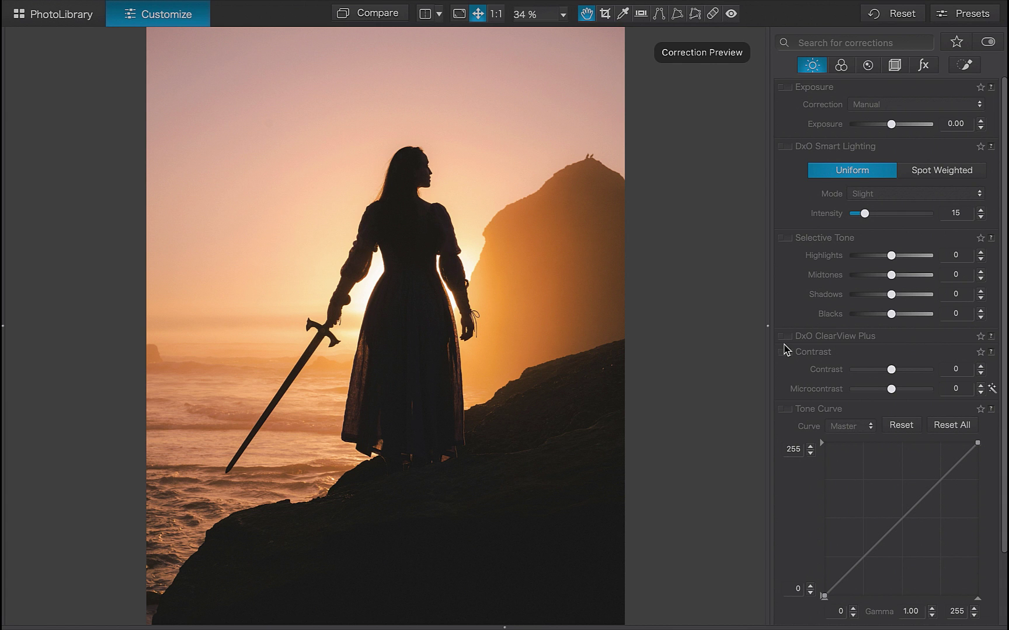
{"action": "left_click", "coordinate": [786, 146]}
{"action": "left_click", "coordinate": [887, 193]}
{"action": "left_click", "coordinate": [901, 212]}
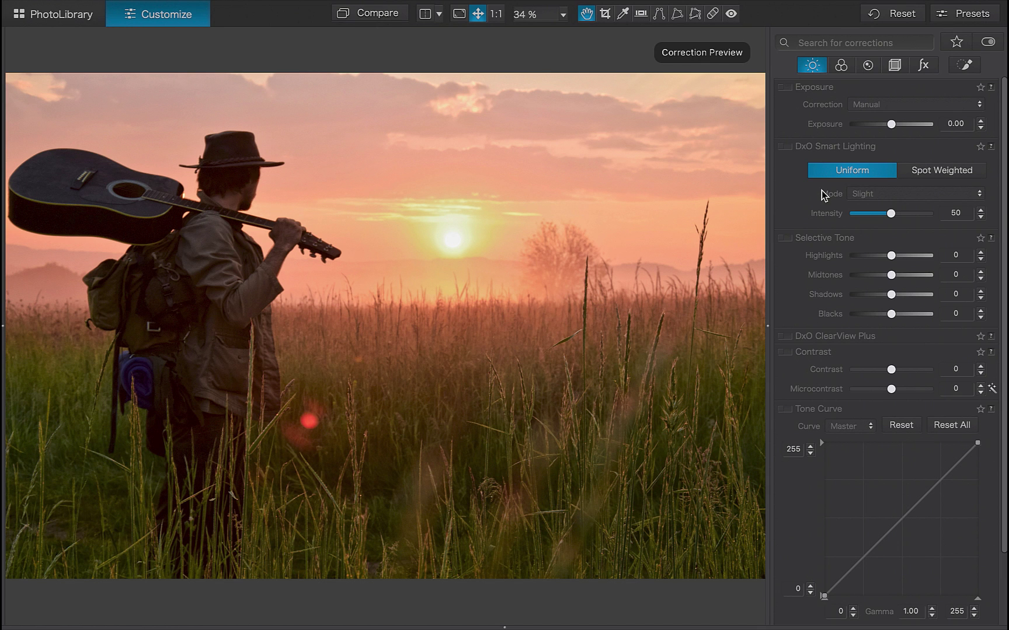
Enable Smart Lighting on the window reader photo at Medium strength.
{"action": "left_click", "coordinate": [785, 147]}
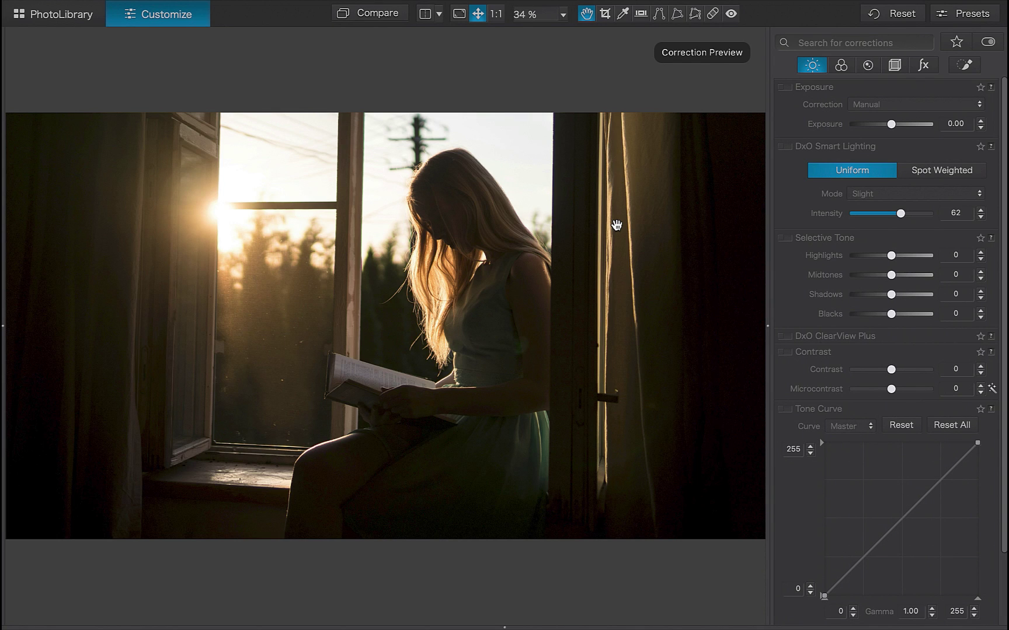
{"action": "left_click", "coordinate": [864, 193]}
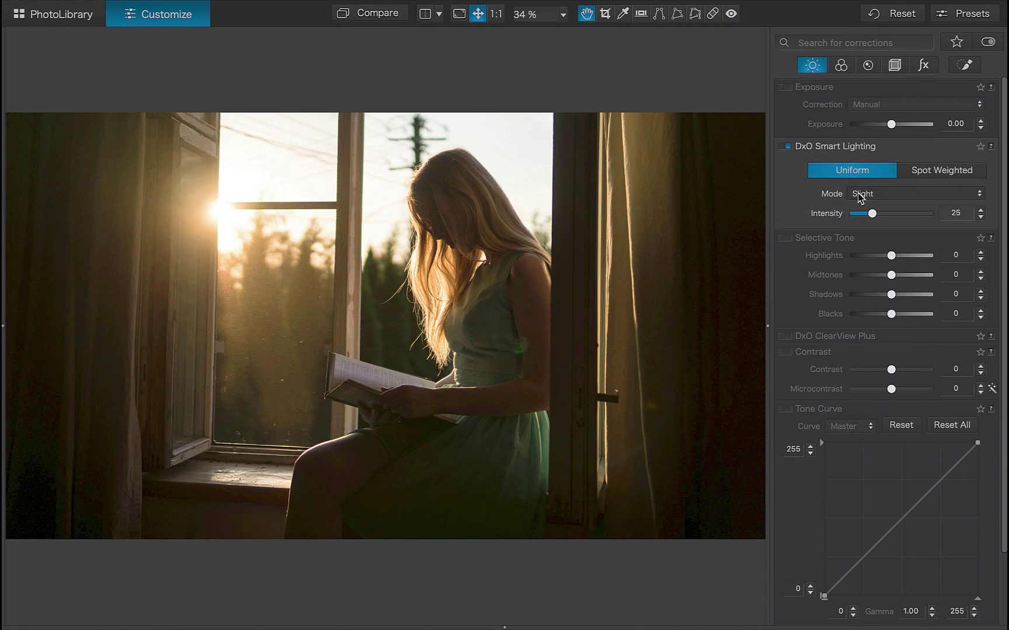
{"action": "left_click", "coordinate": [859, 207]}
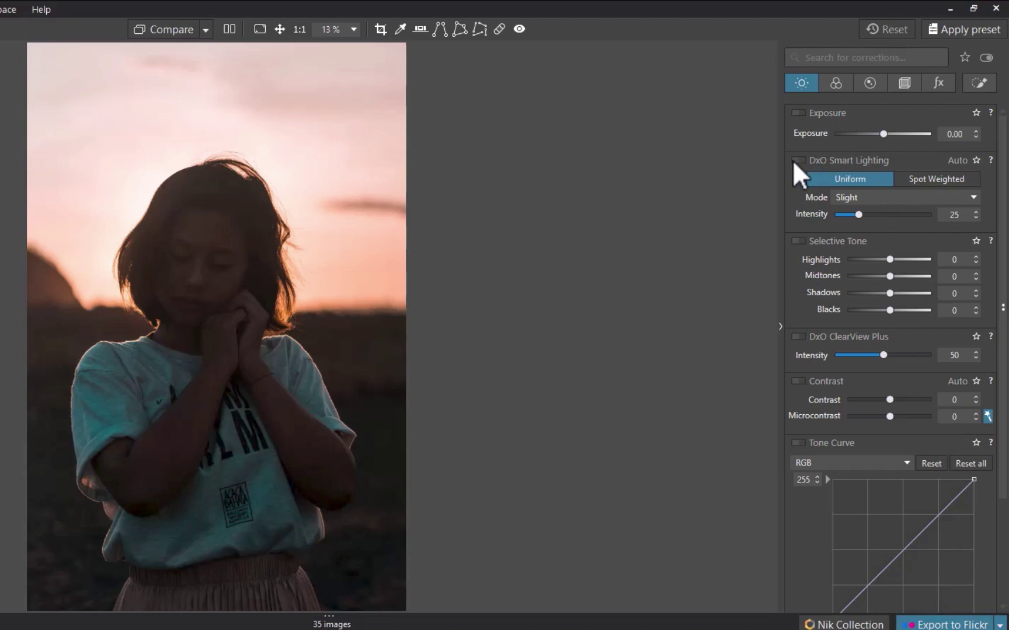
Enable Smart Lighting on the girl's portrait with Spot Weighted mode and Medium strength.
{"action": "left_click", "coordinate": [794, 161]}
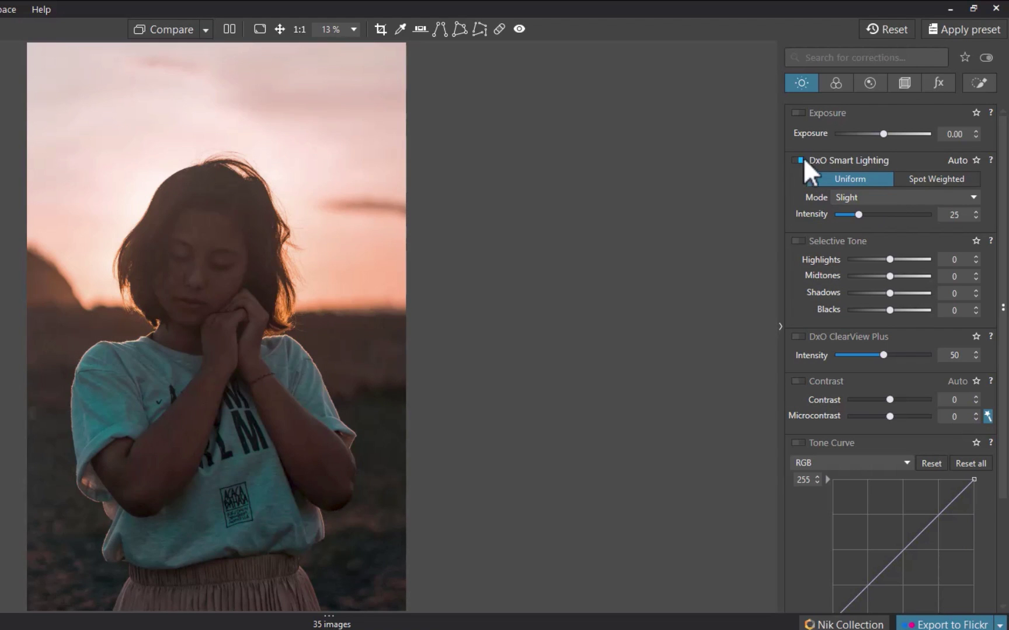
{"action": "left_click", "coordinate": [931, 180]}
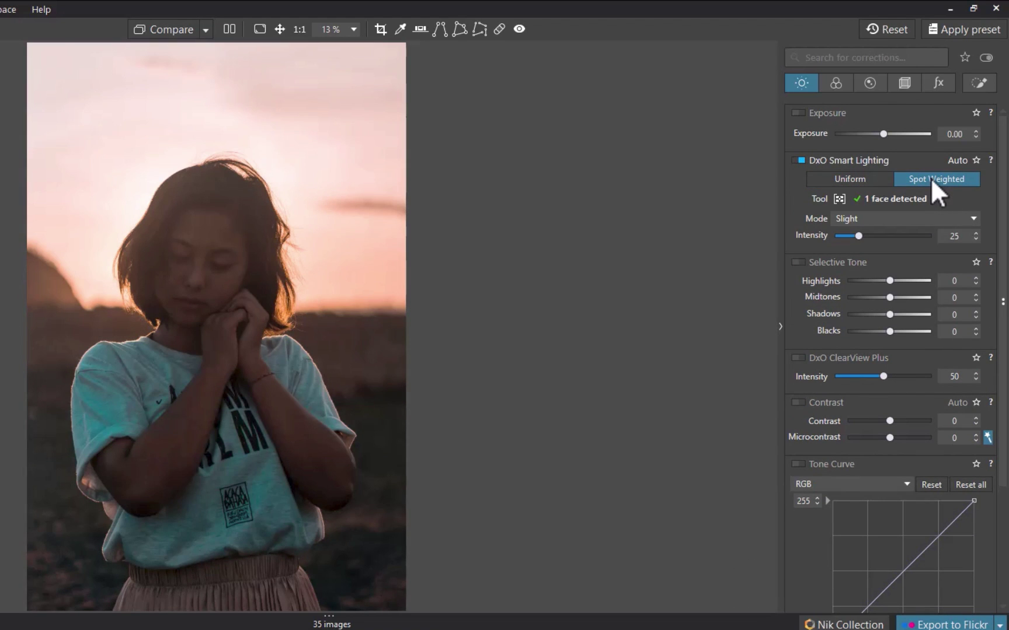
{"action": "left_click", "coordinate": [895, 218]}
{"action": "left_click", "coordinate": [891, 248]}
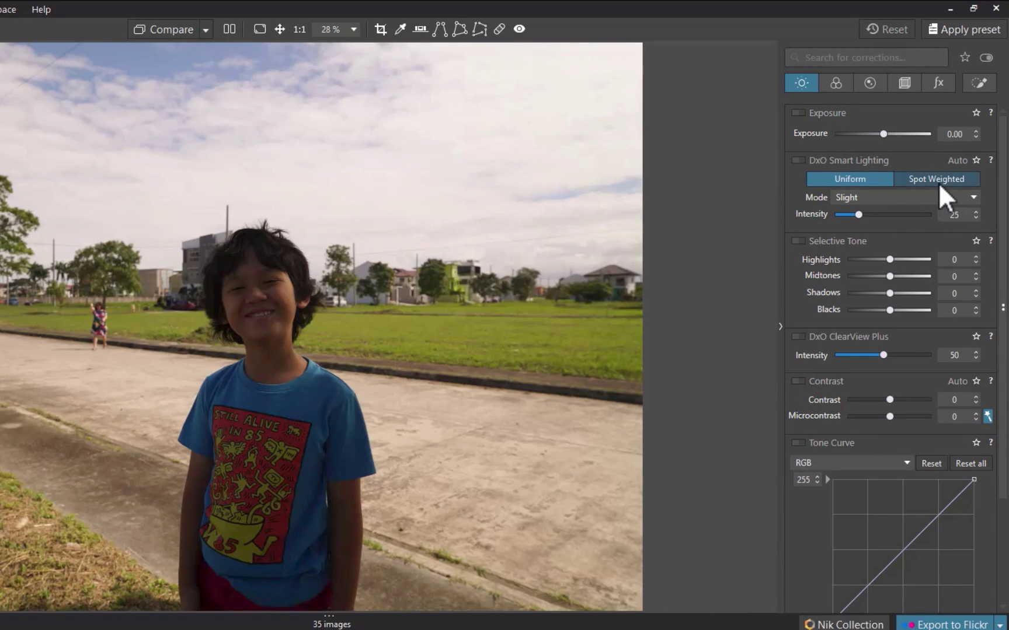
Set the boy's photo to Spot Weighted at Medium, briefly comparing against Uniform.
{"action": "left_click", "coordinate": [939, 184]}
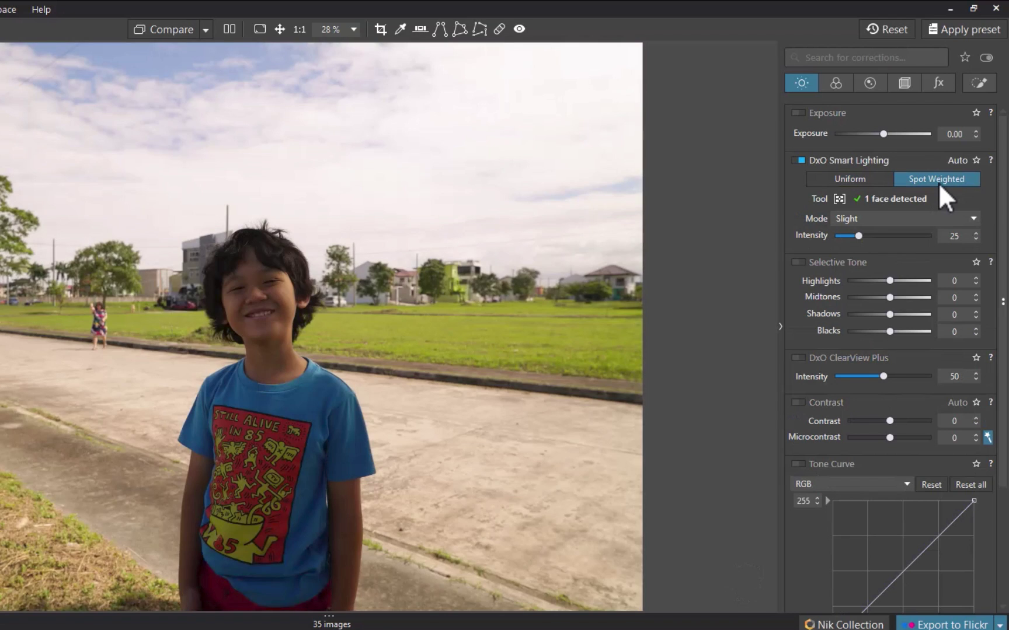
{"action": "left_click", "coordinate": [874, 221]}
{"action": "left_click", "coordinate": [874, 246]}
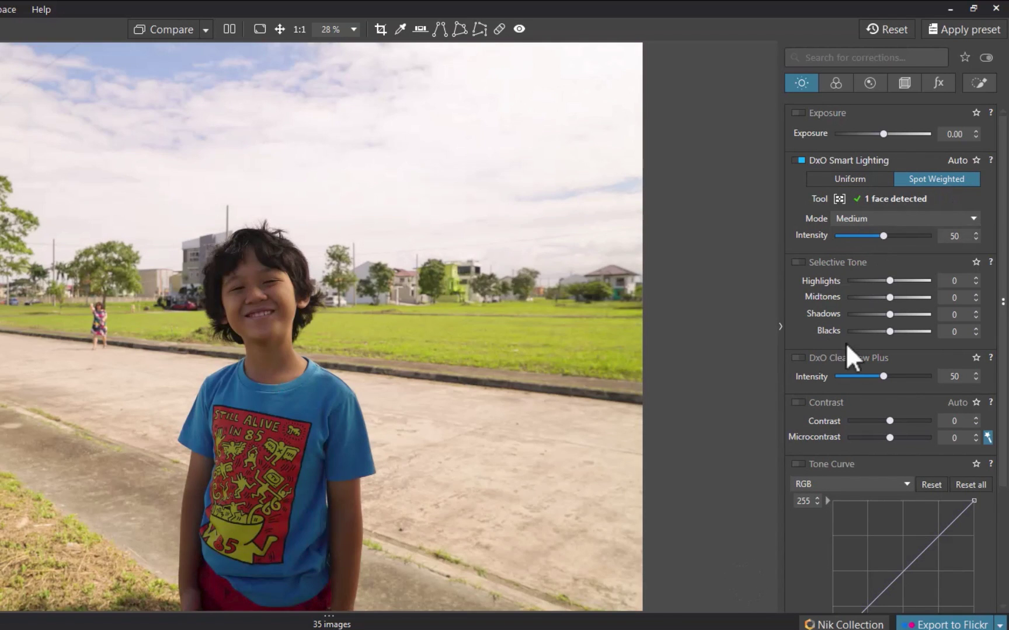
{"action": "left_click", "coordinate": [852, 181]}
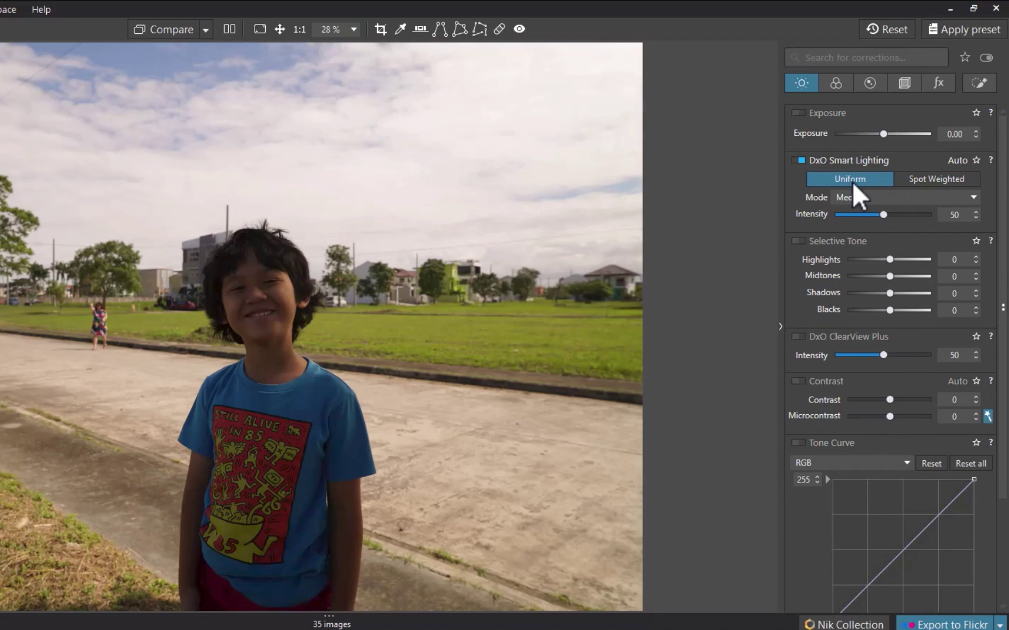
{"action": "left_click", "coordinate": [912, 180]}
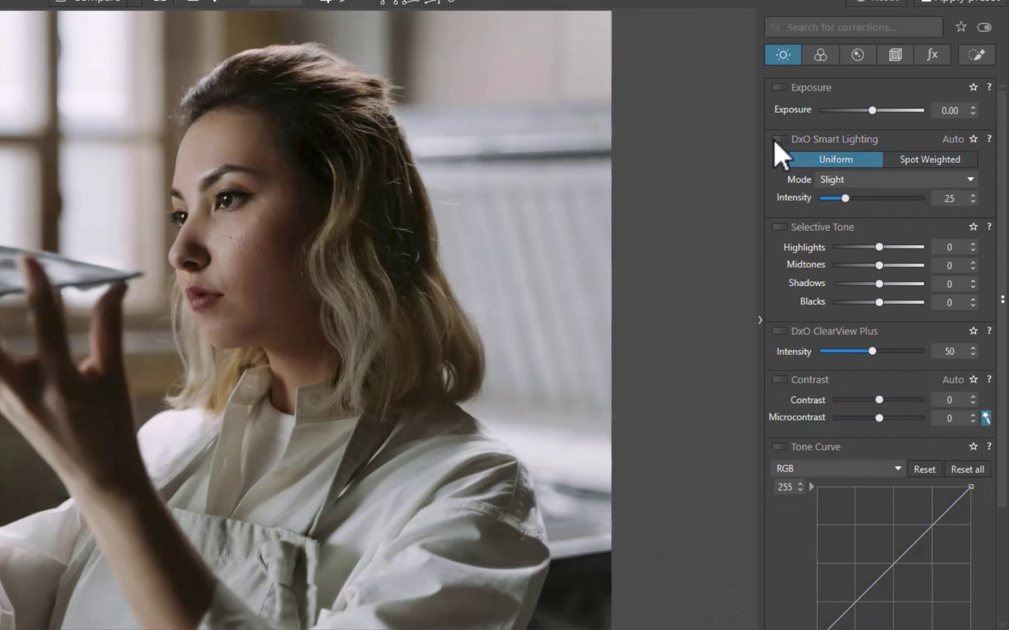
Enable Smart Lighting on the glass-pane portrait at Strong with Spot Weighted mode.
{"action": "left_click", "coordinate": [774, 141]}
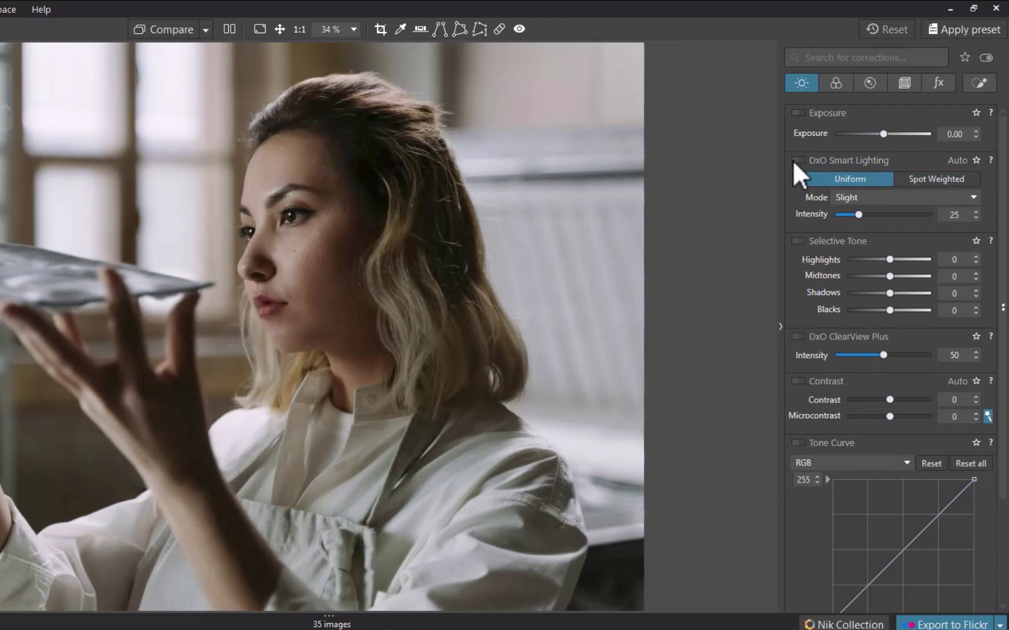
{"action": "left_click", "coordinate": [846, 180]}
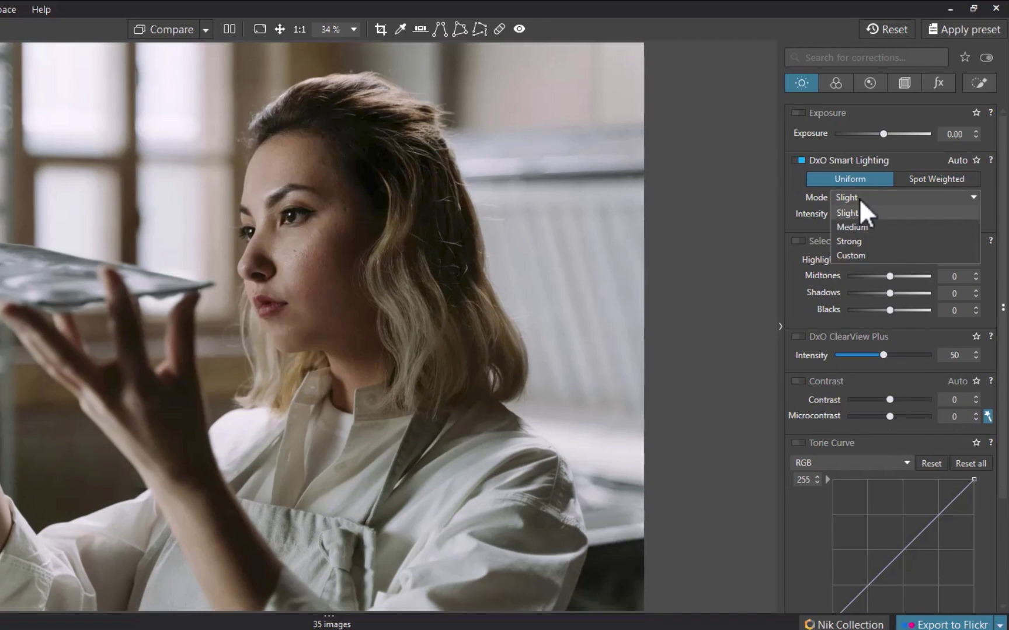
{"action": "left_click", "coordinate": [861, 240]}
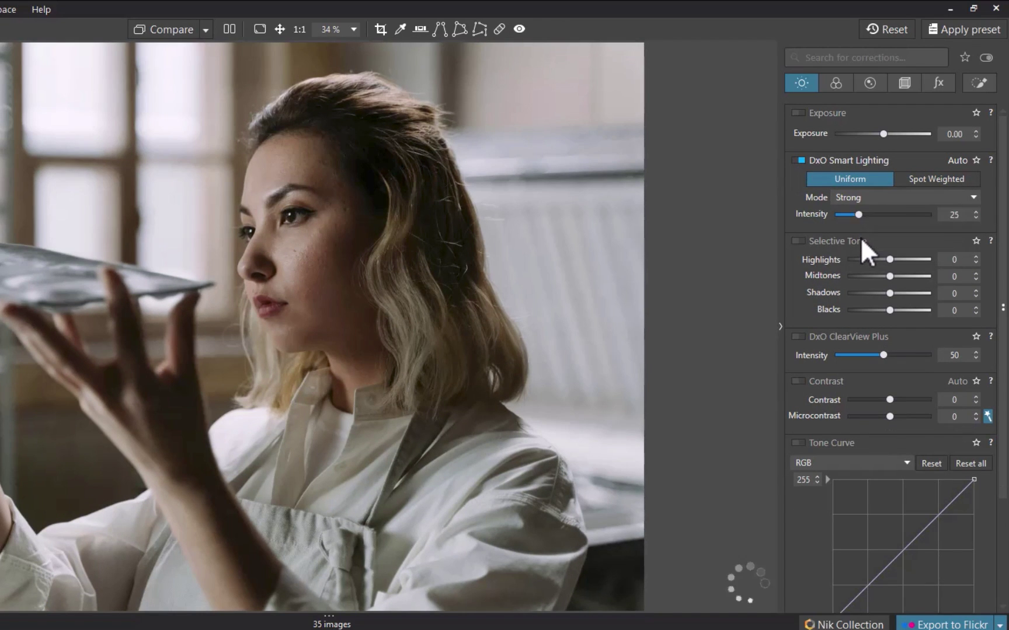
{"action": "left_click", "coordinate": [923, 179]}
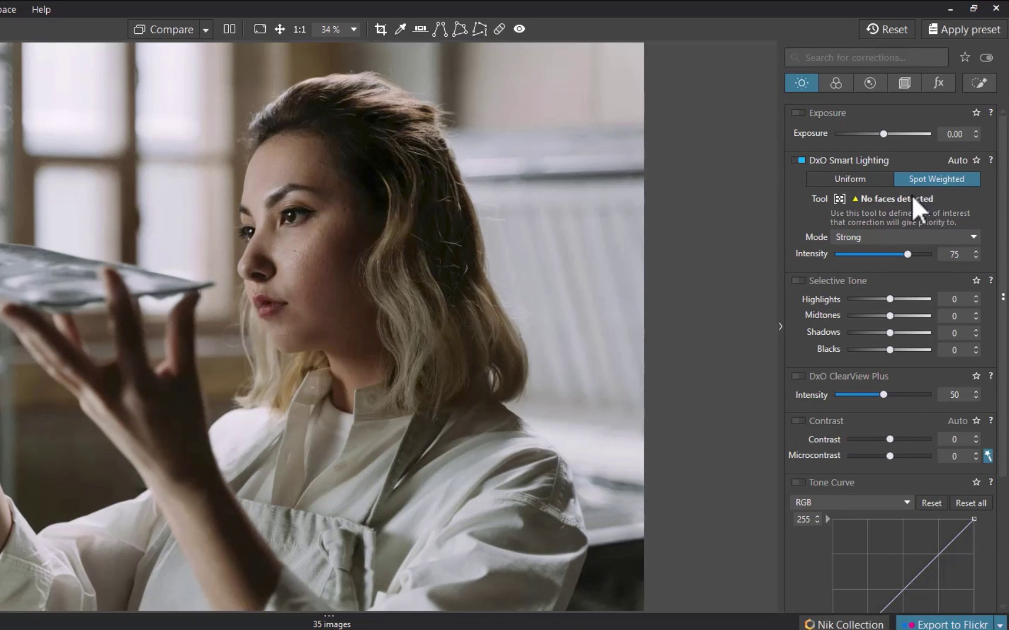
{"action": "left_click", "coordinate": [839, 199]}
Switch to Uniform, reselect Strong and Spot Weighted, and toggle the spot-marking tool.
{"action": "left_click", "coordinate": [842, 180]}
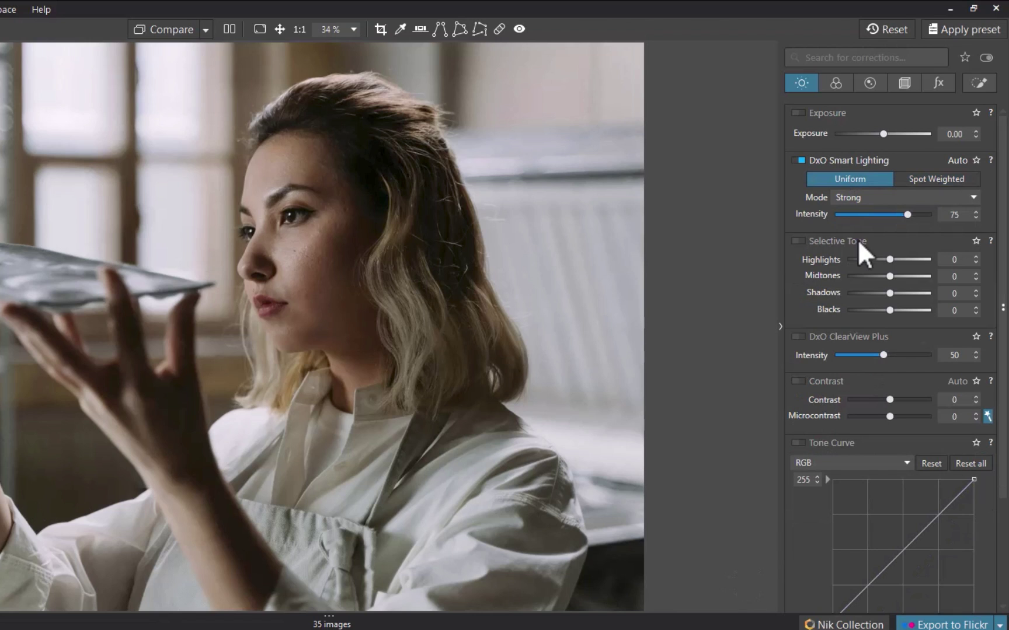
{"action": "left_click", "coordinate": [857, 194]}
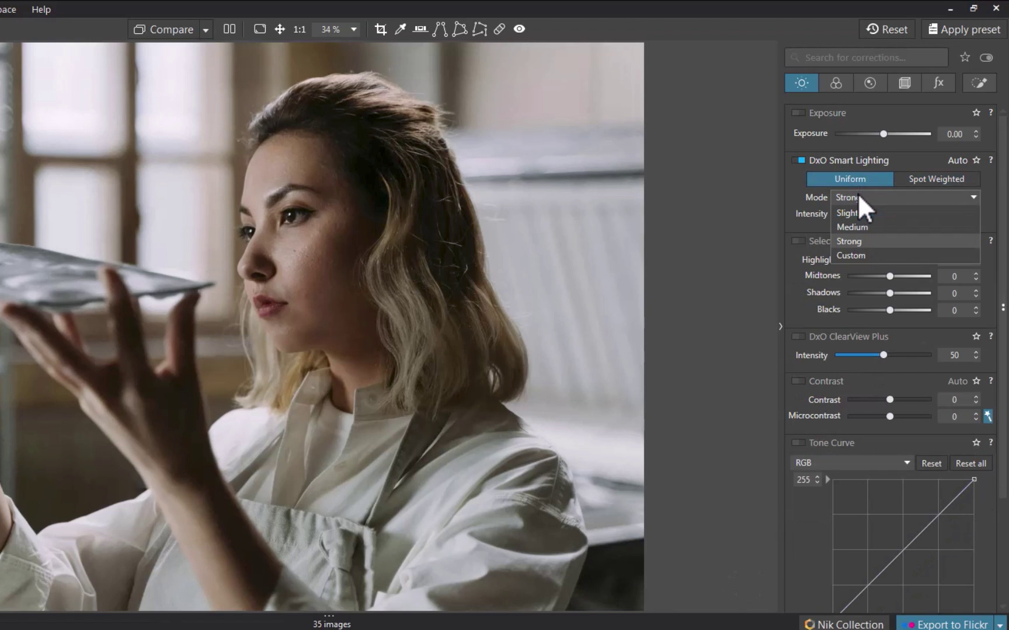
{"action": "left_click", "coordinate": [855, 241]}
{"action": "left_click", "coordinate": [897, 181]}
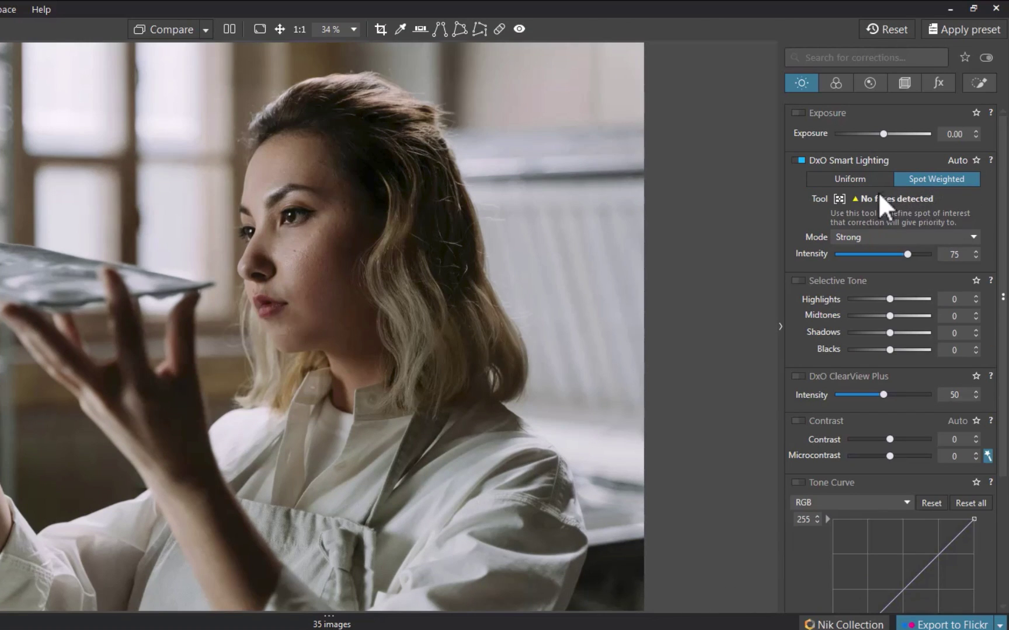
{"action": "left_click", "coordinate": [838, 199]}
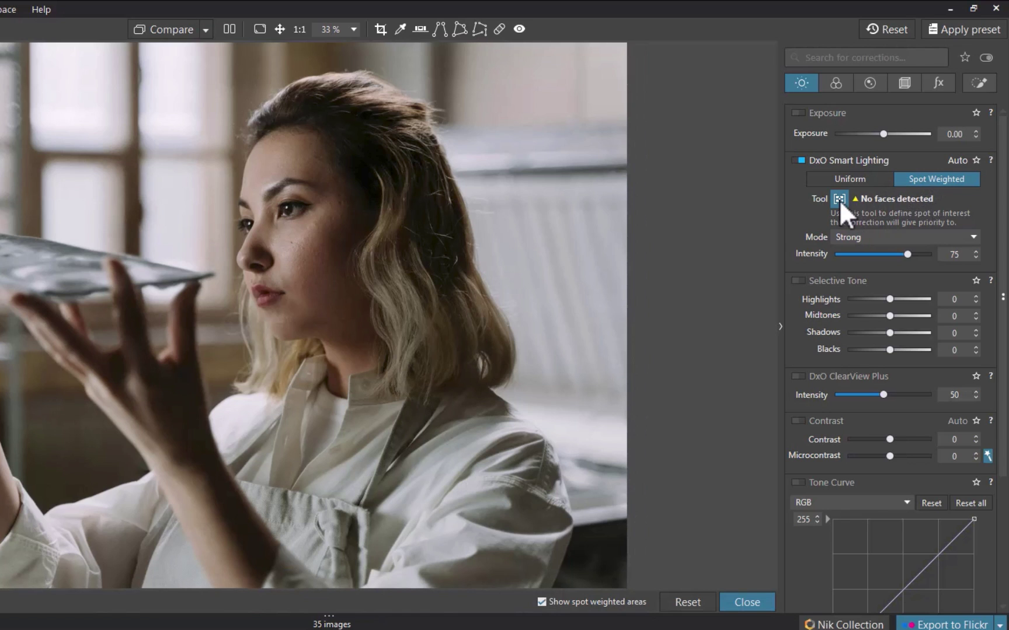
{"action": "left_click", "coordinate": [838, 200]}
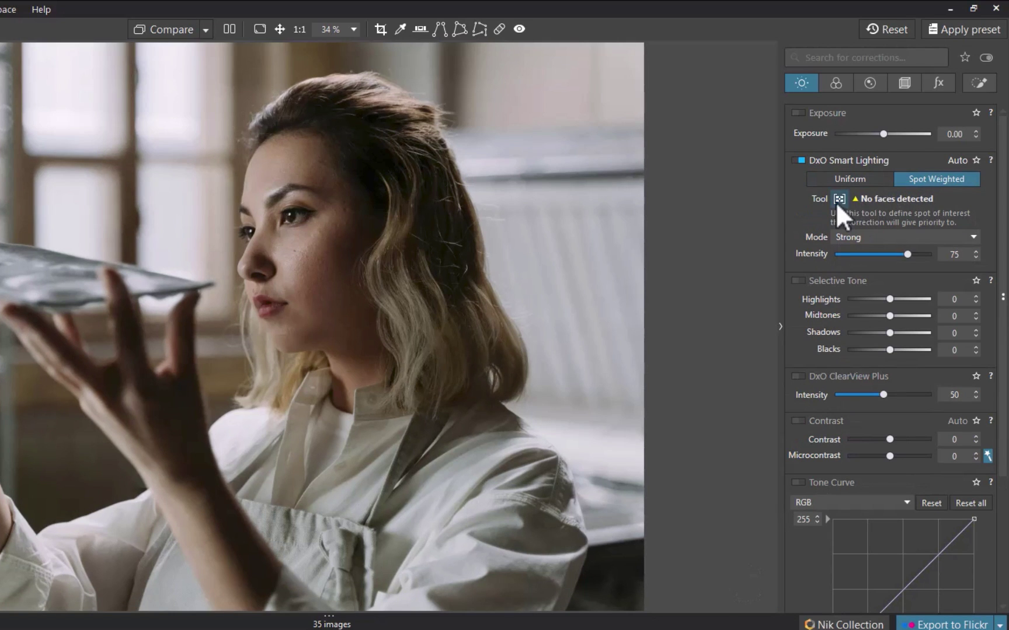
Box the woman's face as priority spot, then box the boy's face on the next photo with Spot Weighted.
{"action": "left_click", "coordinate": [839, 199]}
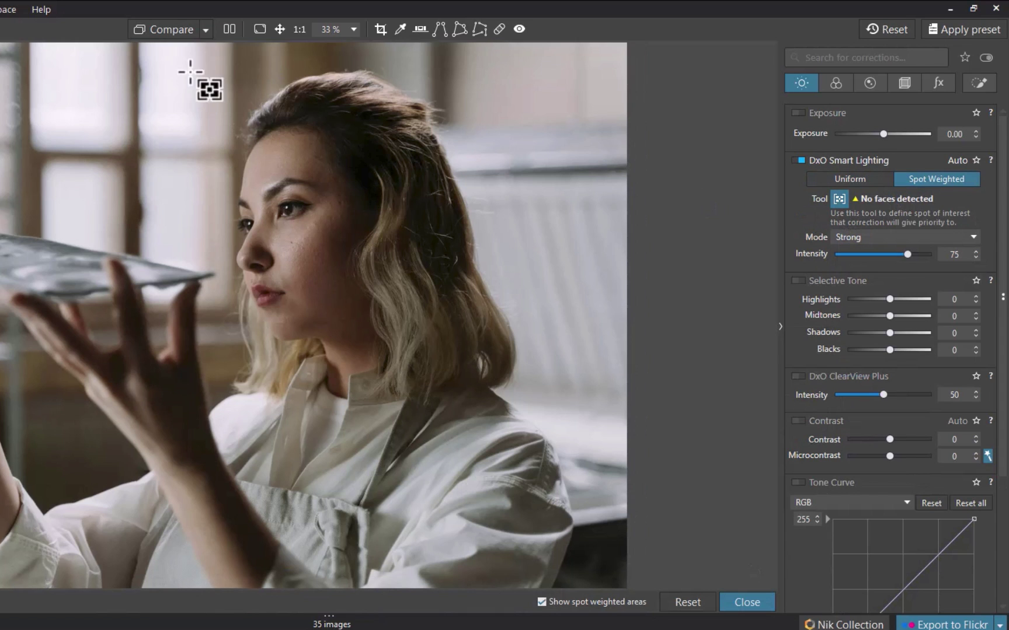
{"action": "left_click_drag", "start_coordinate": [233, 122], "coordinate": [372, 341]}
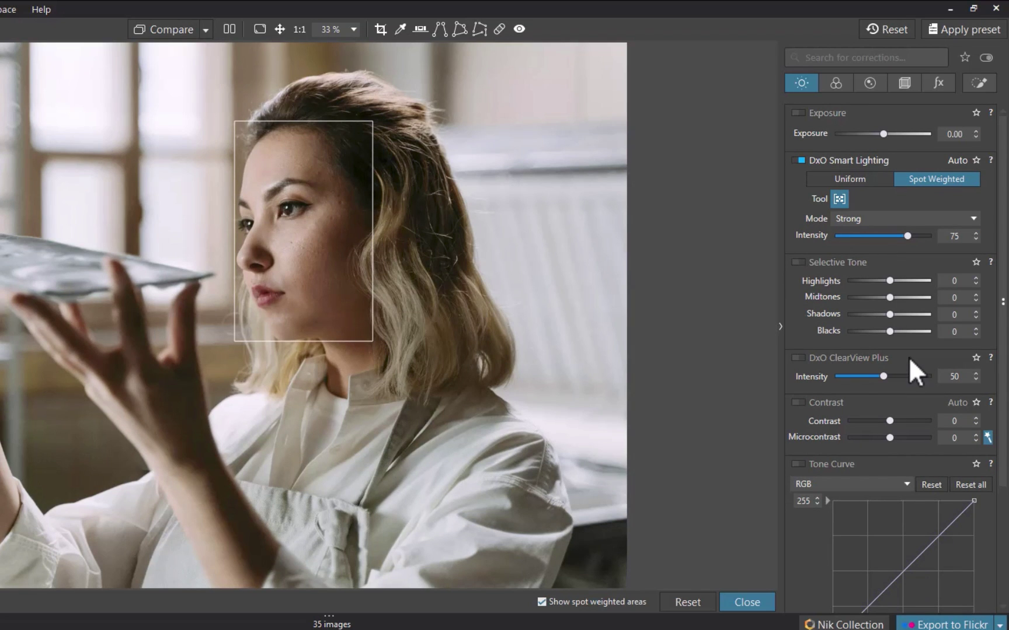
{"action": "key", "text": "Right"}
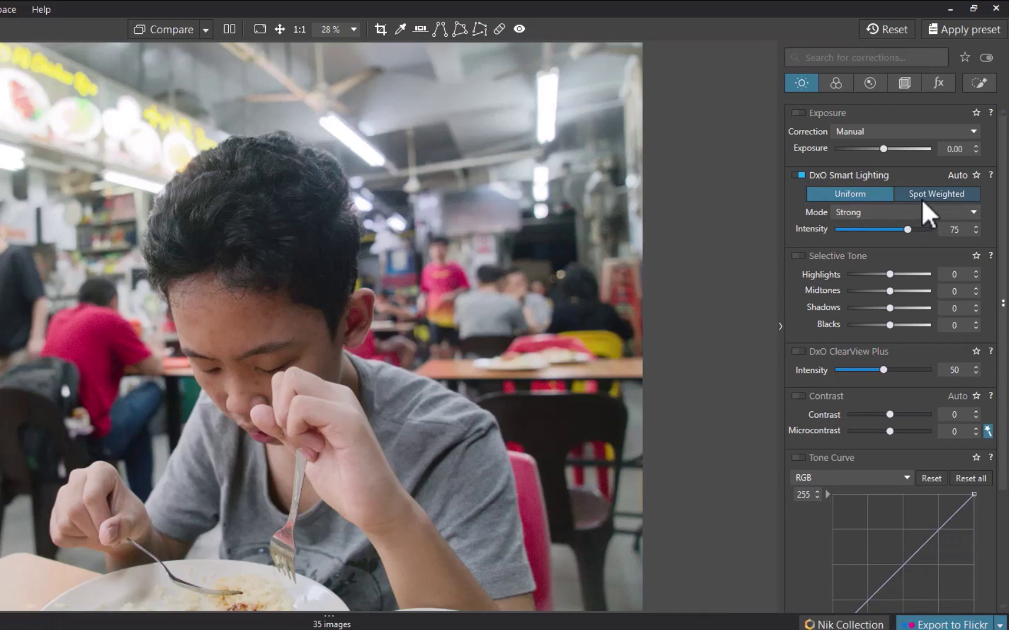
{"action": "left_click", "coordinate": [921, 199]}
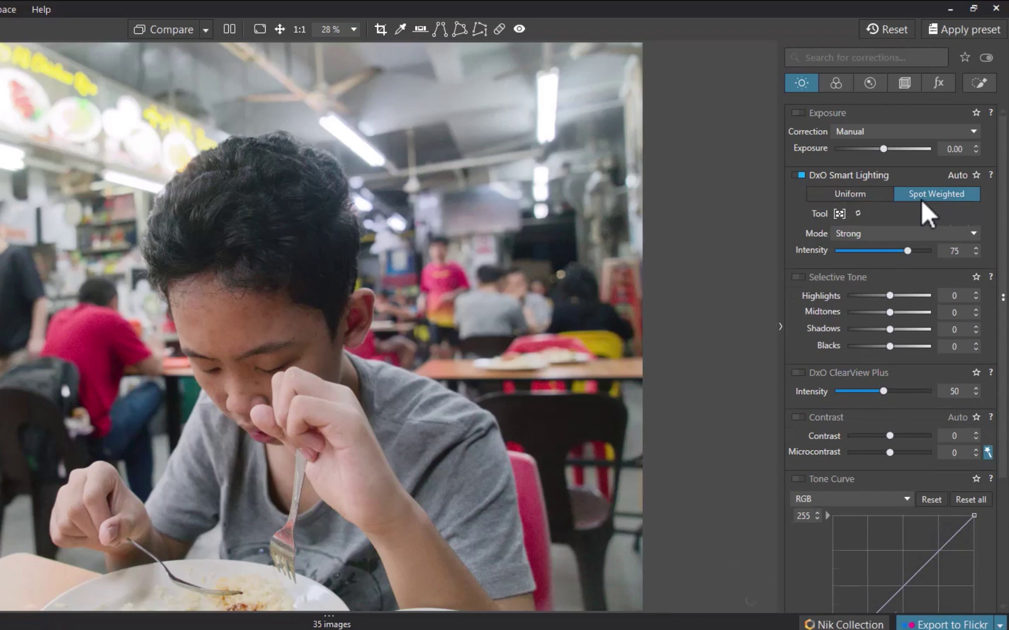
{"action": "left_click", "coordinate": [835, 212]}
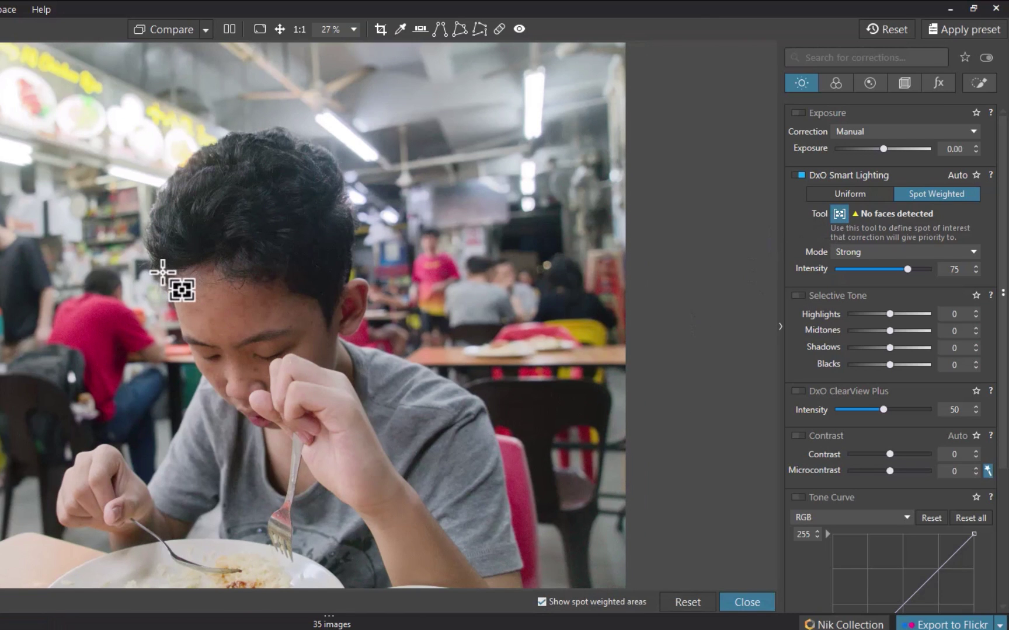
{"action": "left_click_drag", "start_coordinate": [164, 273], "coordinate": [331, 428]}
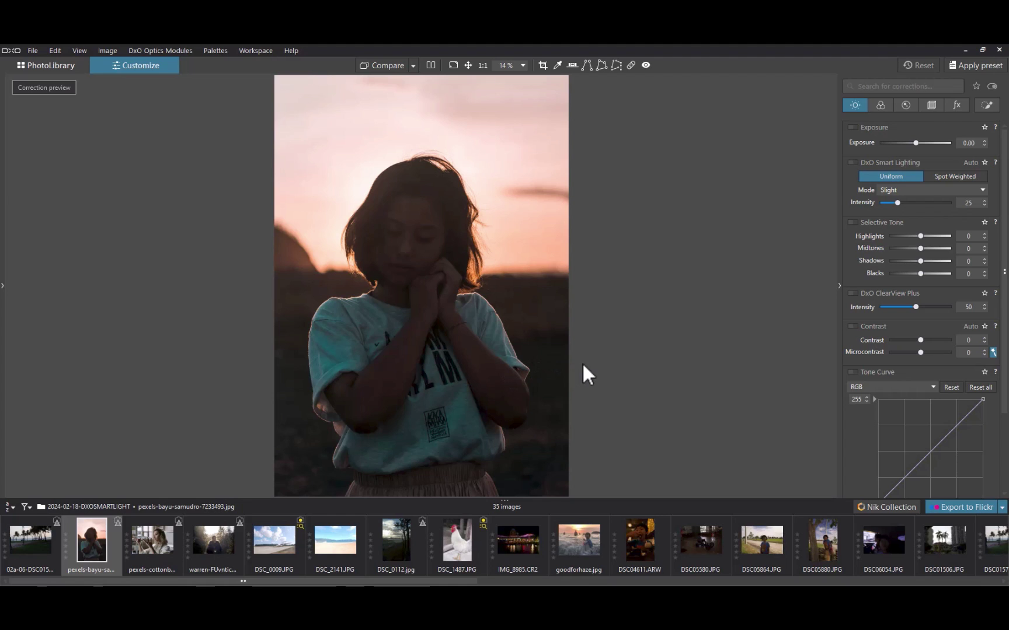
Enable Smart Lighting on the sunset portrait, choose Spot Weighted, and pick Medium (intensity 50).
{"action": "left_click", "coordinate": [852, 162]}
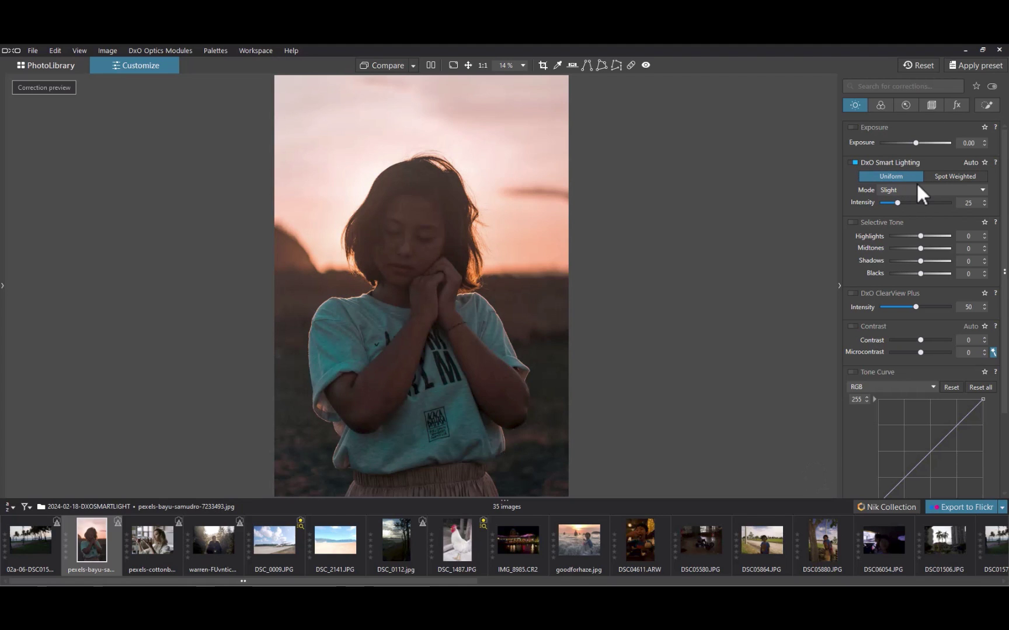
{"action": "left_click", "coordinate": [942, 177]}
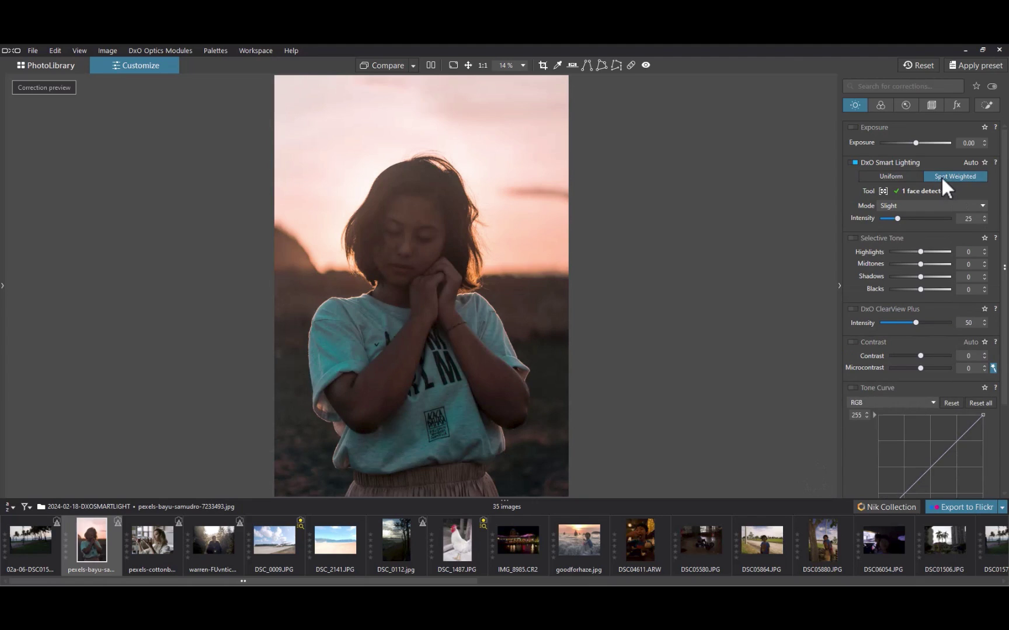
{"action": "left_click", "coordinate": [909, 205]}
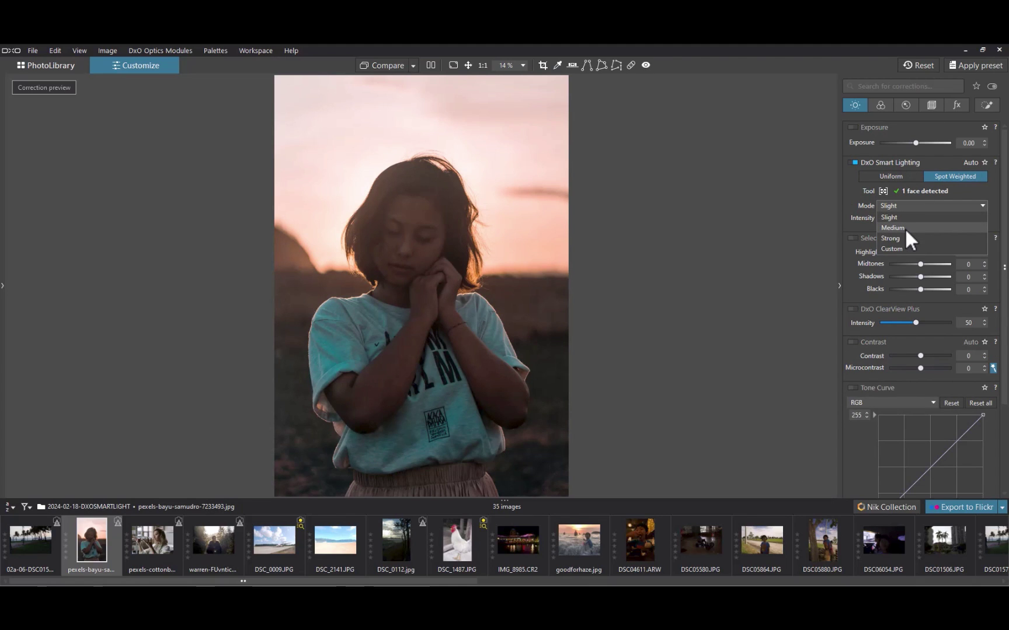
{"action": "left_click", "coordinate": [904, 228]}
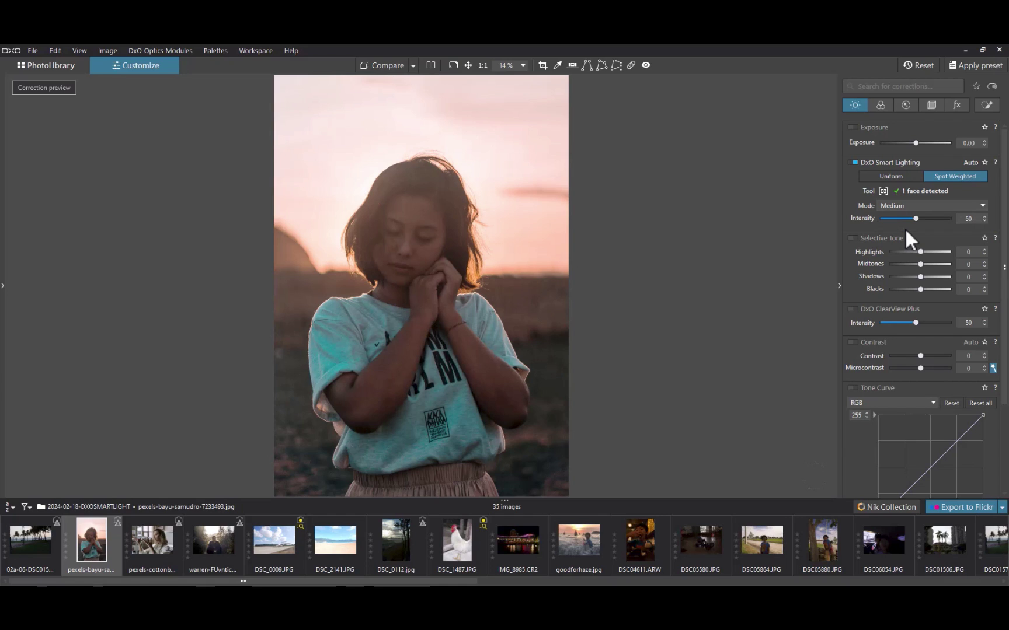
Copy the sunset portrait's correction settings in the PhotoLibrary view.
{"action": "left_click", "coordinate": [64, 68]}
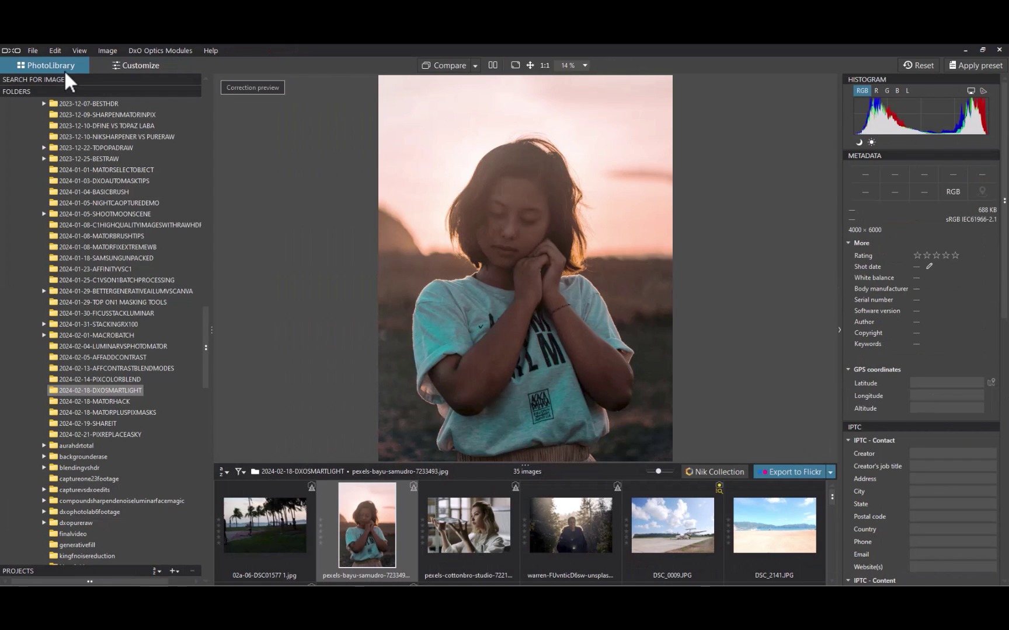
{"action": "right_click", "coordinate": [361, 515]}
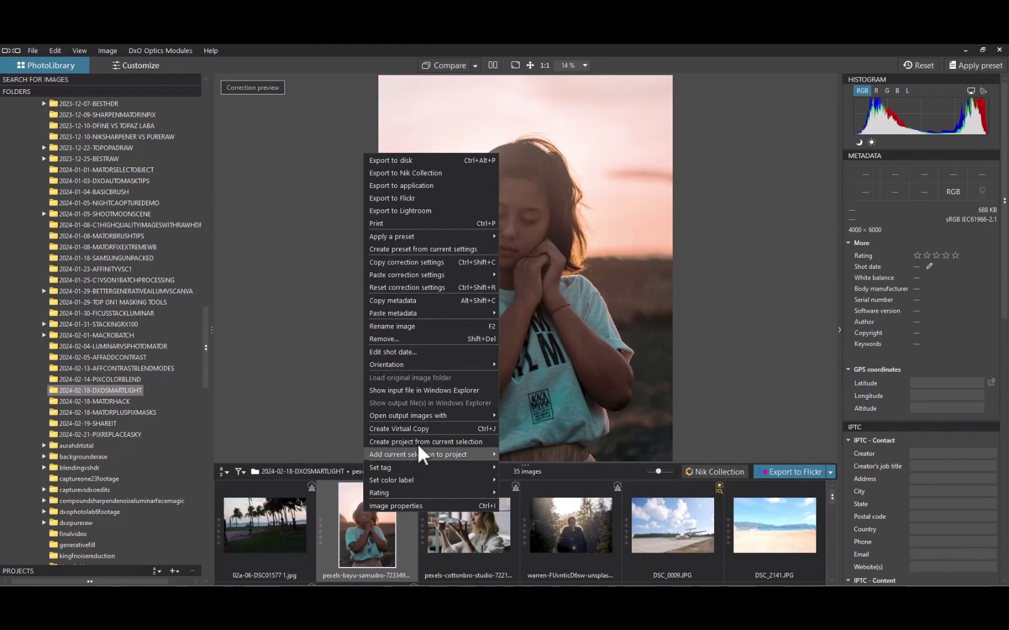
{"action": "left_click", "coordinate": [418, 263]}
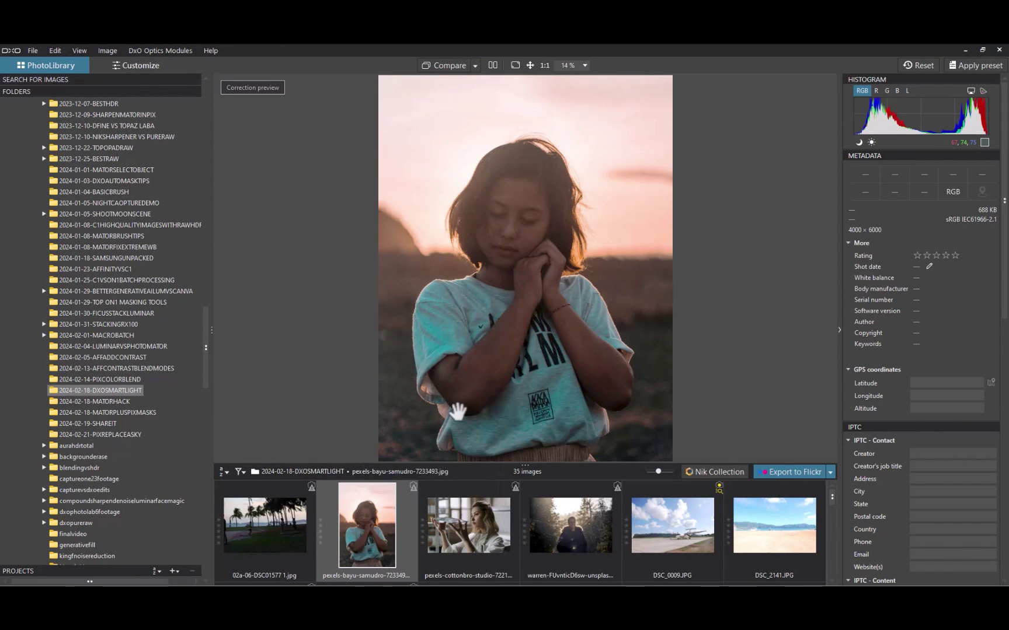
Select the batch of 34 photos and paste all correction settings onto them.
{"action": "left_click_drag", "start_coordinate": [478, 474], "coordinate": [530, 97]}
{"action": "left_click", "coordinate": [493, 195]}
{"action": "scroll", "coordinate": [675, 396], "scroll_direction": "down", "scroll_amount": 2}
{"action": "left_click", "coordinate": [662, 534], "text": "shift"}
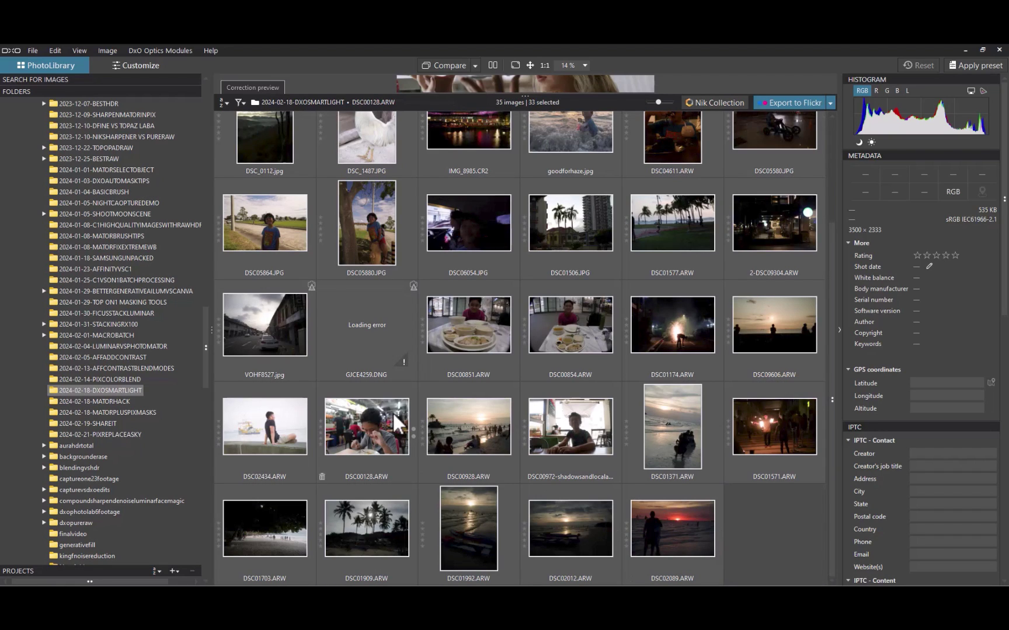
{"action": "scroll", "coordinate": [392, 412], "scroll_direction": "up", "scroll_amount": 3}
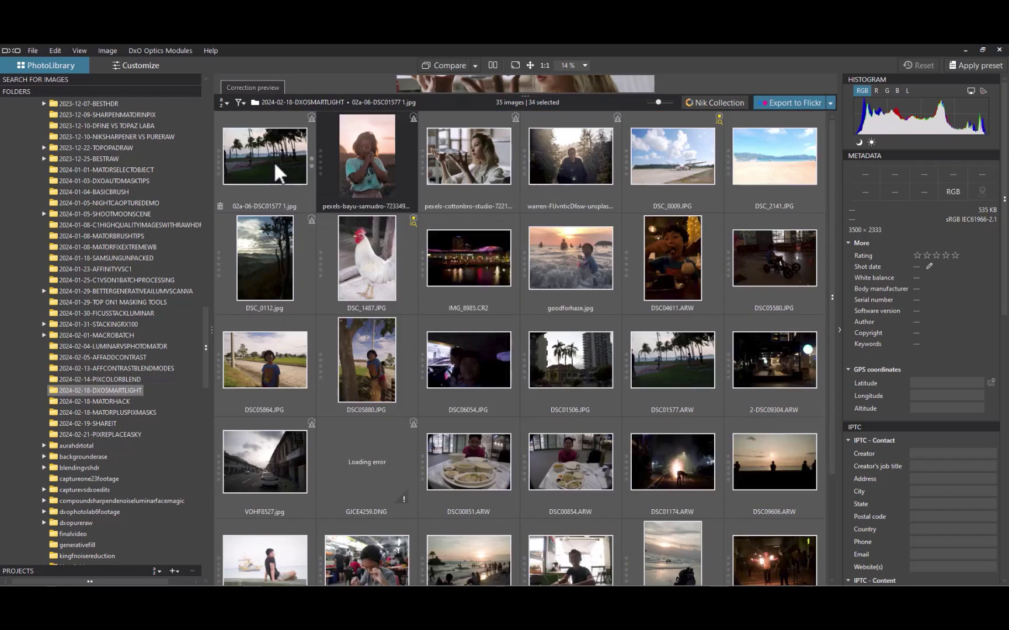
{"action": "left_click", "coordinate": [366, 158], "text": "ctrl"}
{"action": "right_click", "coordinate": [469, 167]}
{"action": "mouse_move", "coordinate": [595, 288]}
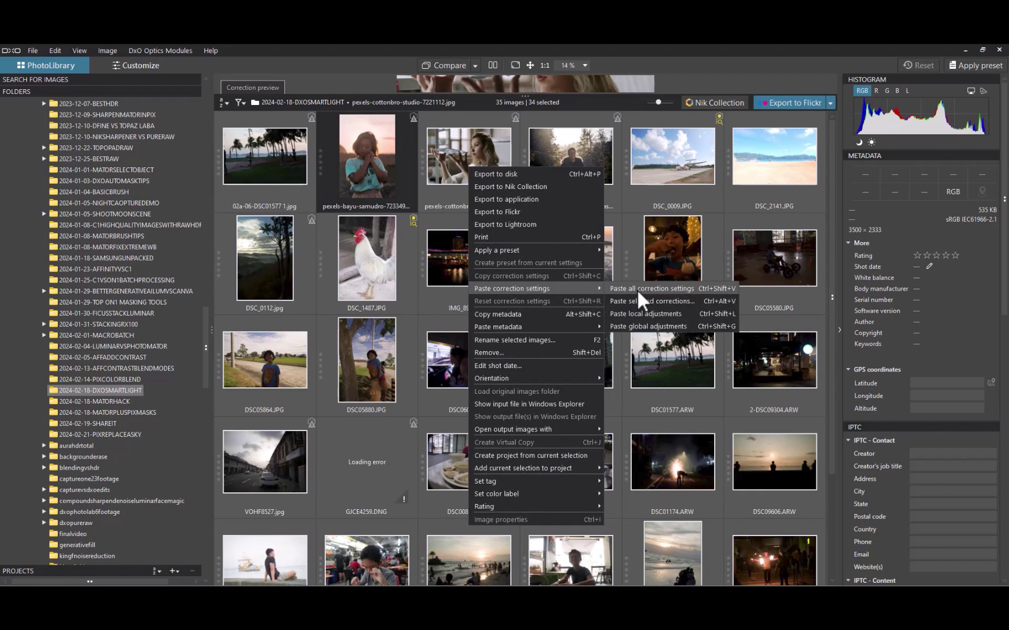
{"action": "left_click", "coordinate": [637, 289]}
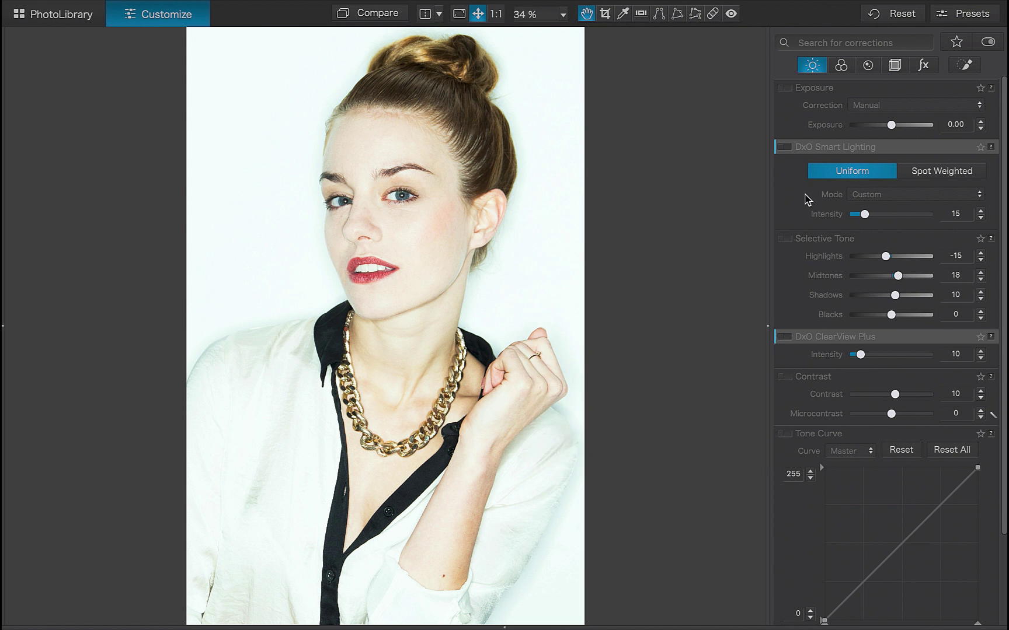
Turn on Spot Weighted Smart Lighting for the portrait's face, stepping Slight and Medium up to Strong (intensity 75).
{"action": "left_click", "coordinate": [785, 147]}
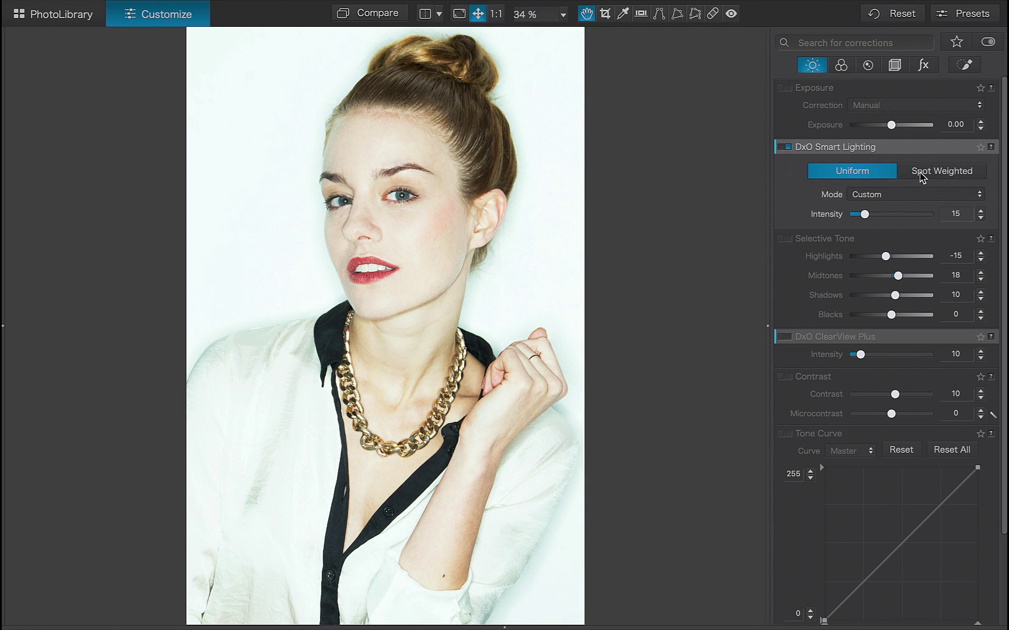
{"action": "left_click", "coordinate": [920, 172]}
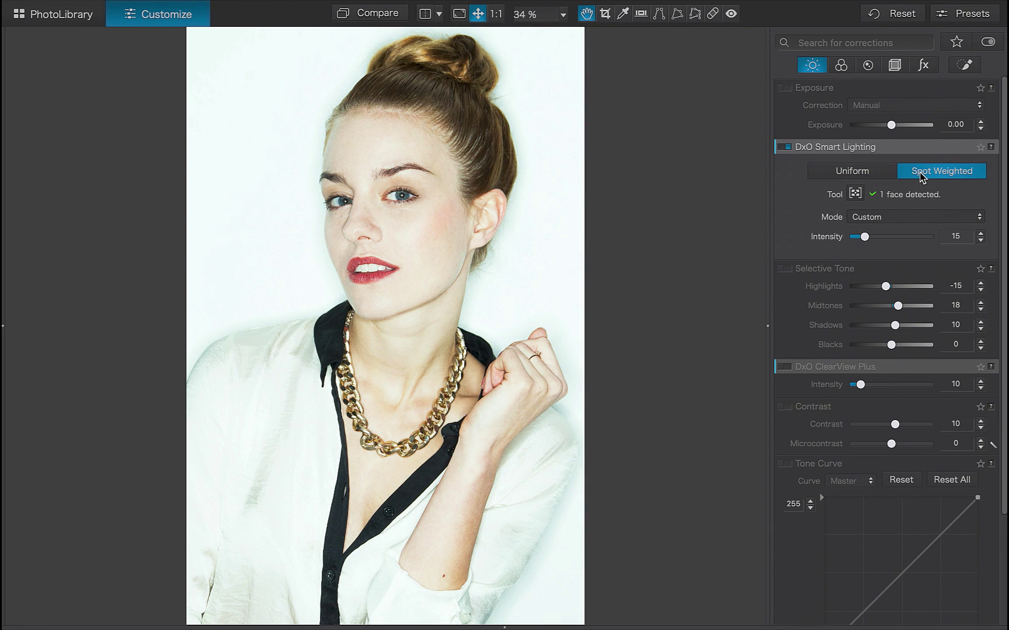
{"action": "left_click", "coordinate": [901, 220]}
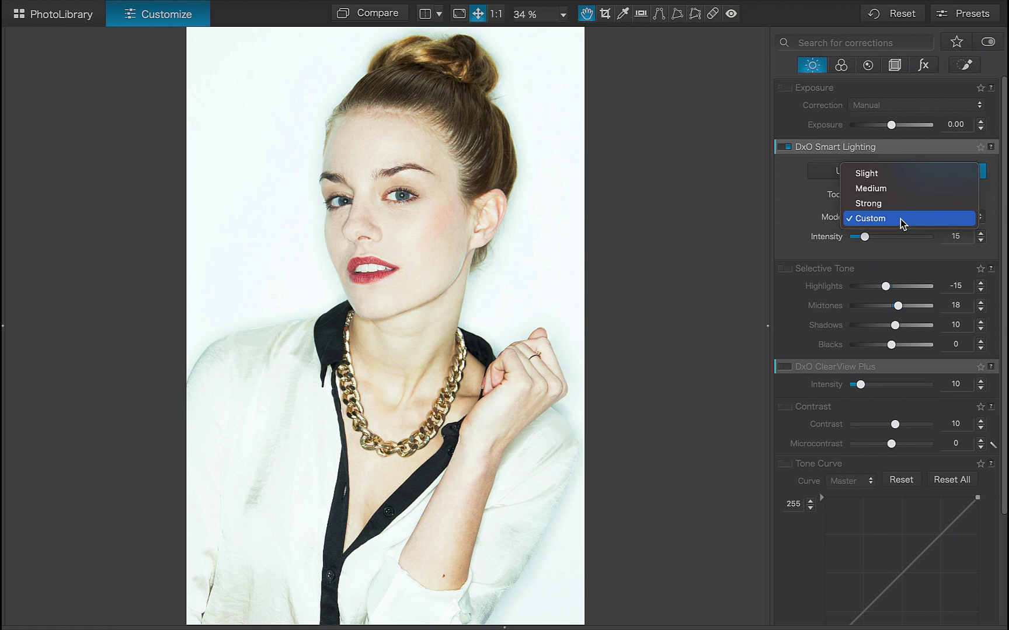
{"action": "left_click", "coordinate": [890, 175]}
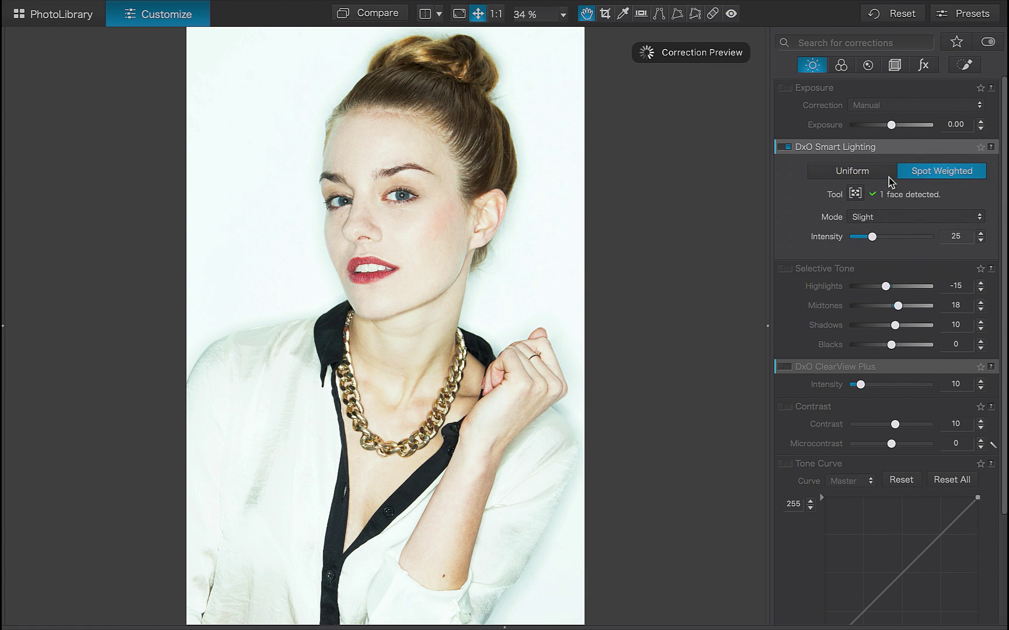
{"action": "left_click", "coordinate": [891, 221]}
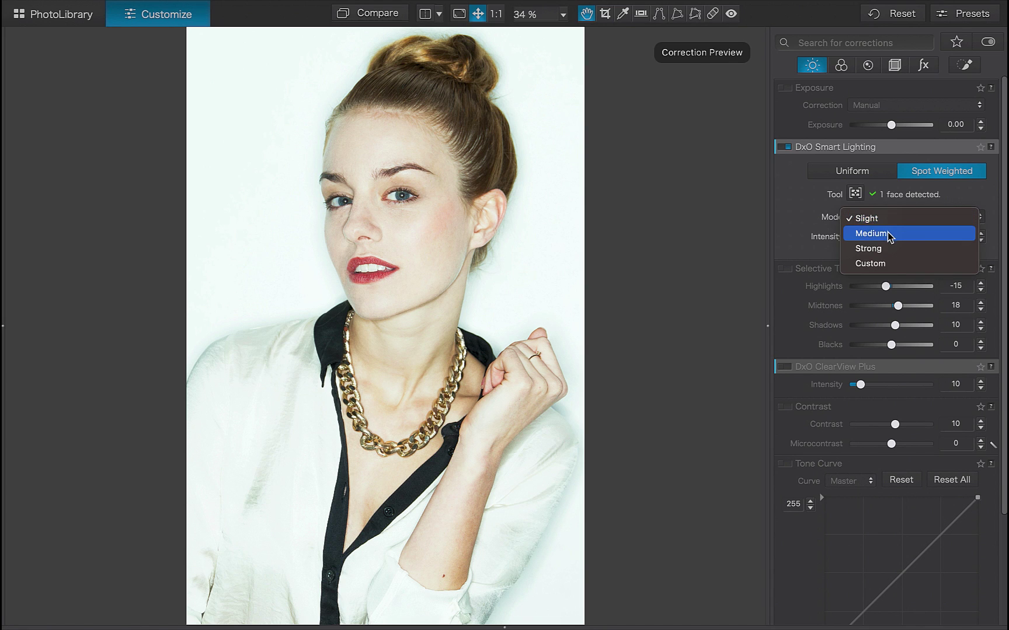
{"action": "left_click", "coordinate": [888, 234]}
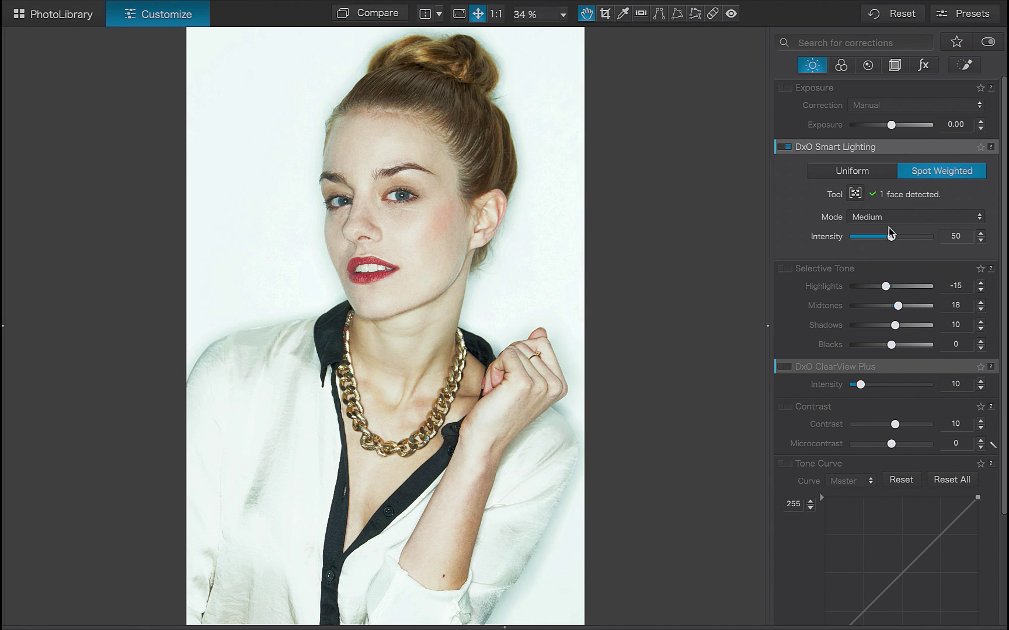
{"action": "left_click", "coordinate": [892, 220]}
{"action": "left_click", "coordinate": [893, 234]}
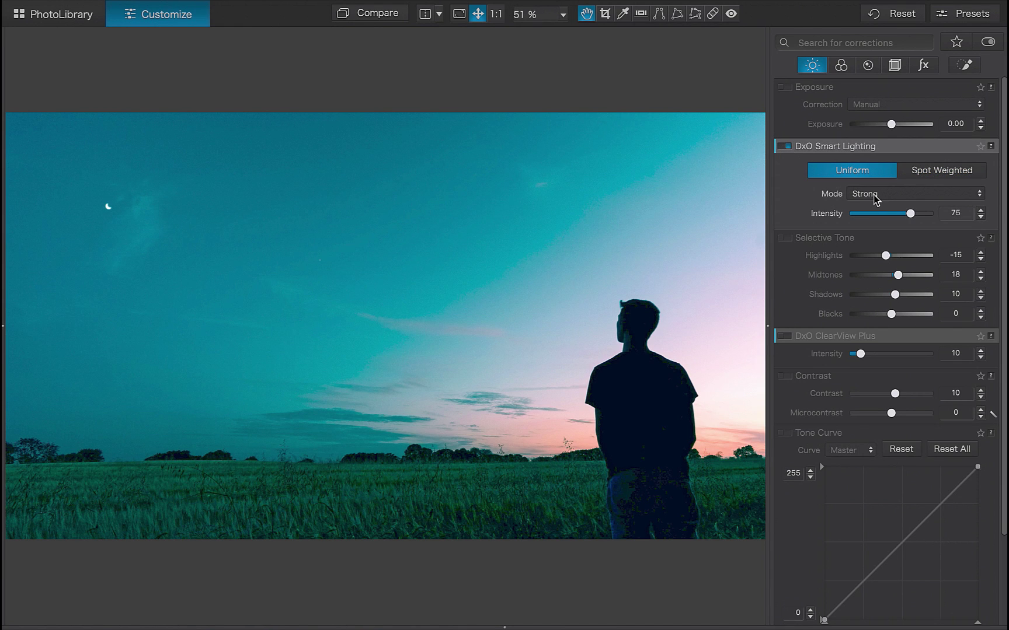
Try Medium Smart Lighting on the field silhouette, then return to Strong at intensity 75.
{"action": "left_click", "coordinate": [876, 195]}
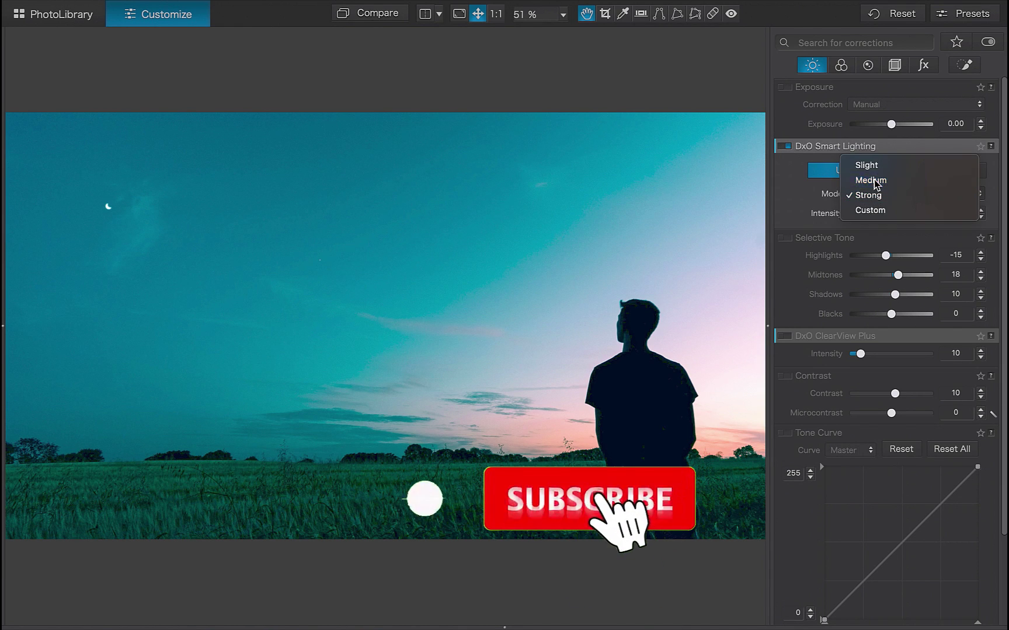
{"action": "left_click", "coordinate": [875, 180]}
{"action": "left_click", "coordinate": [875, 194]}
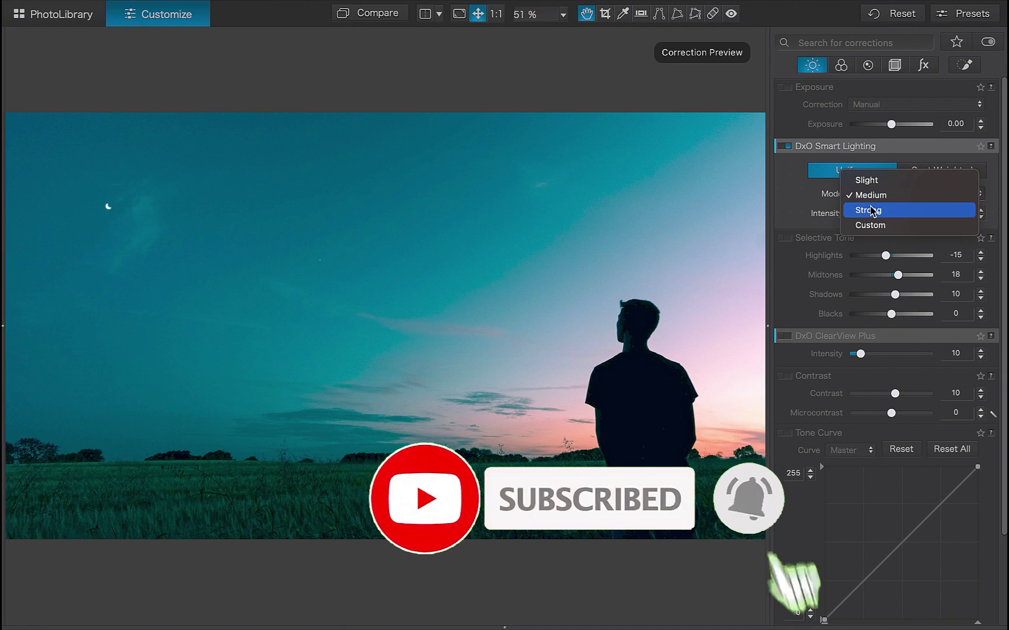
{"action": "left_click", "coordinate": [871, 210]}
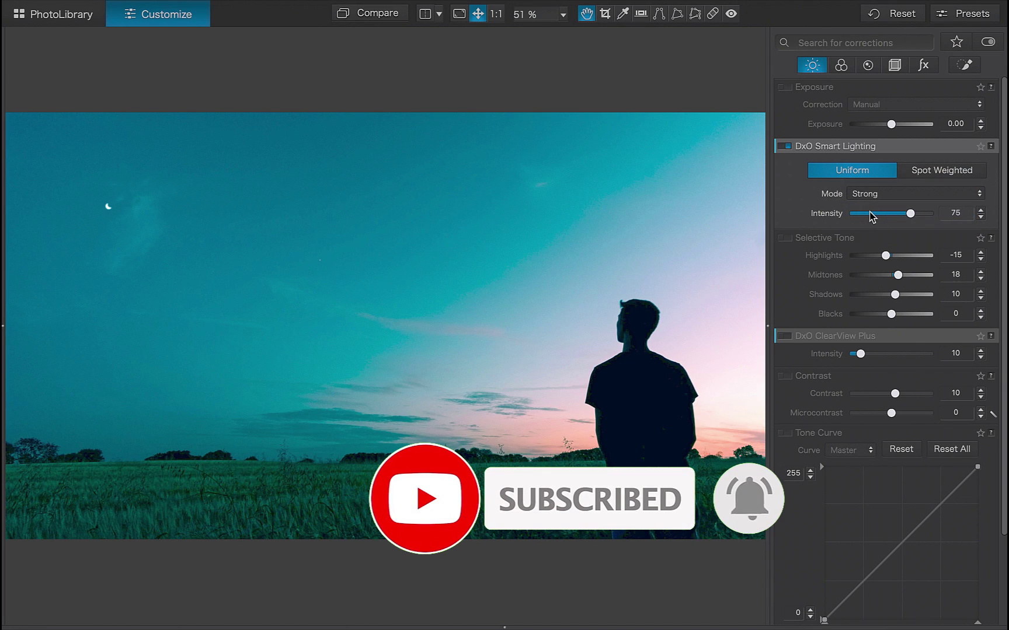